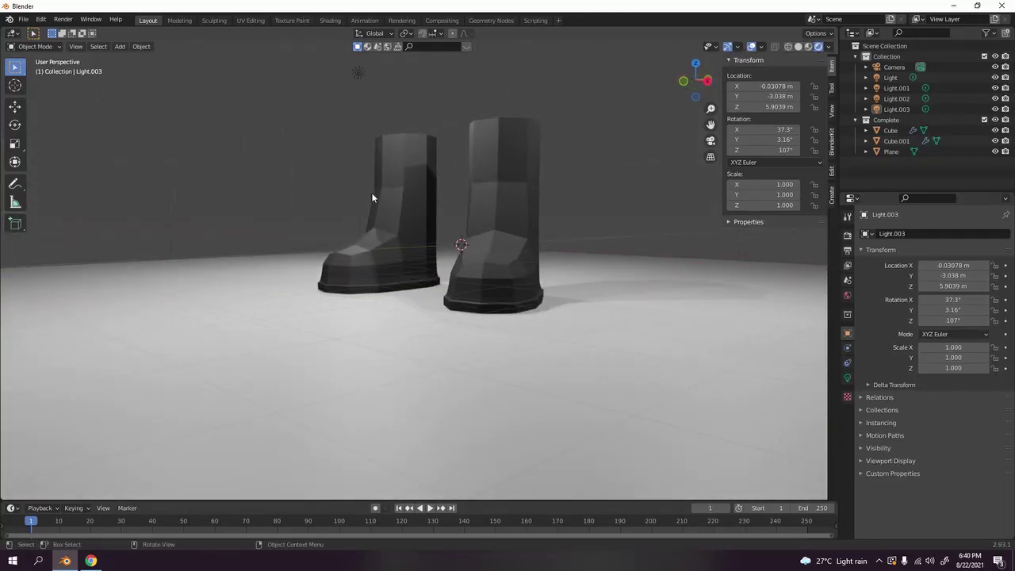
Orbit and zoom around the finished boots to inspect them from all sides.
scroll(373, 197, down, 3)
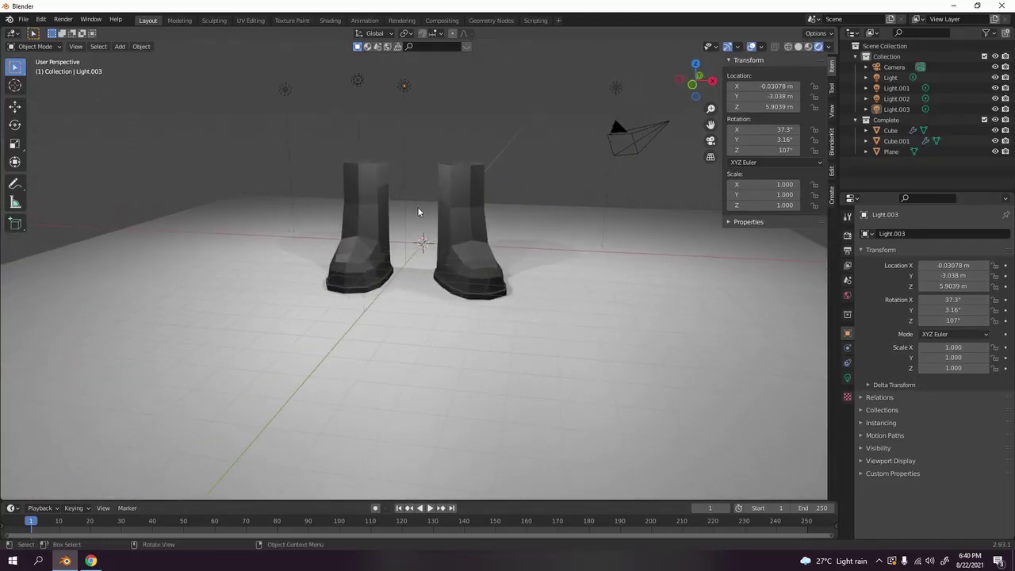
scroll(497, 220, up, 3)
middle_drag(497, 220, 475, 278)
scroll(476, 277, up, 2)
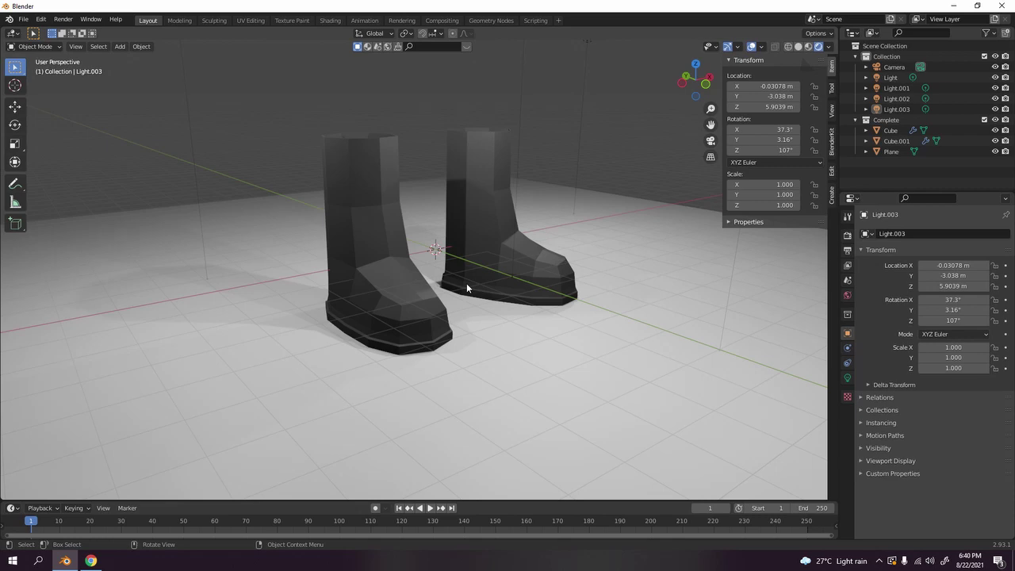
scroll(518, 256, up, 3)
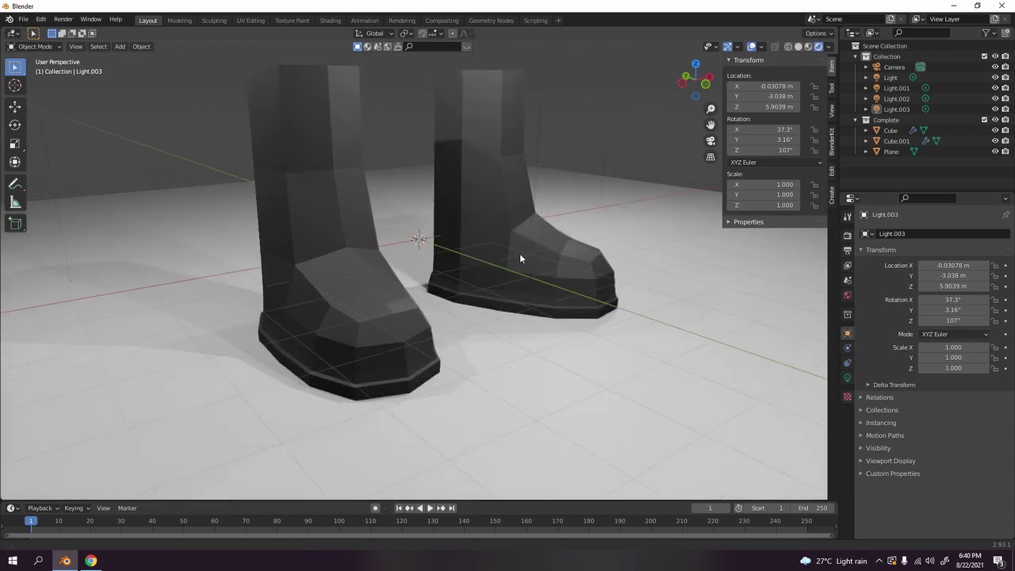
middle_drag(503, 227, 400, 291)
scroll(476, 238, down, 6)
scroll(390, 305, down, 3)
scroll(390, 307, up, 5)
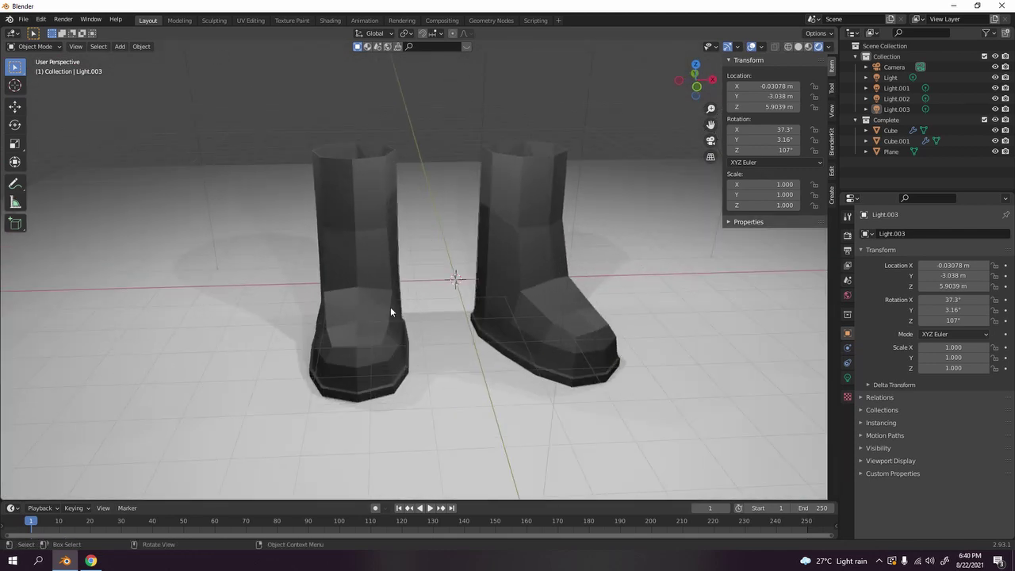
scroll(390, 307, down, 6)
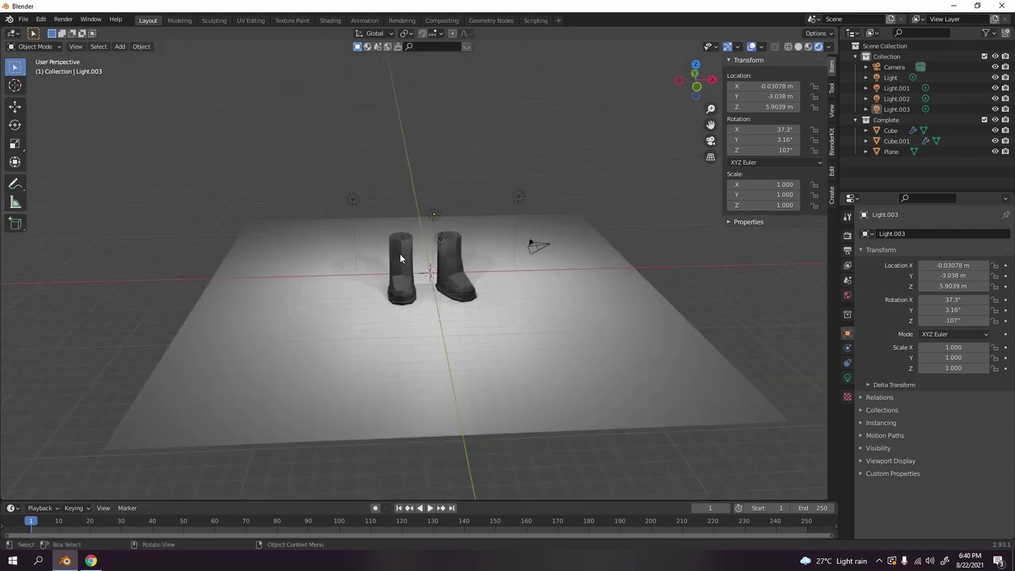
Hide the Complete collection with the boots and floor, then the camera and four lights.
click(469, 286)
click(404, 361)
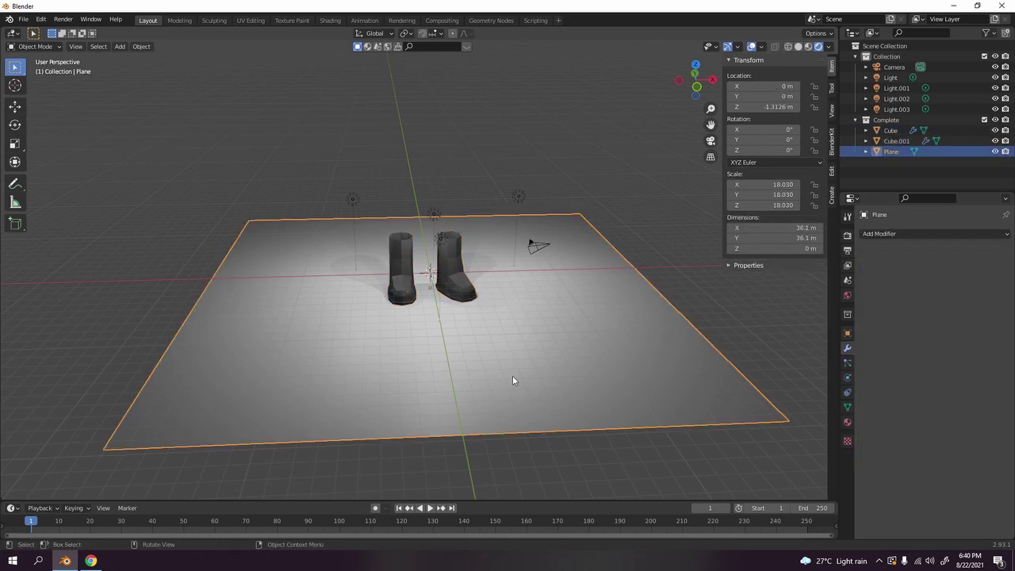
click(855, 119)
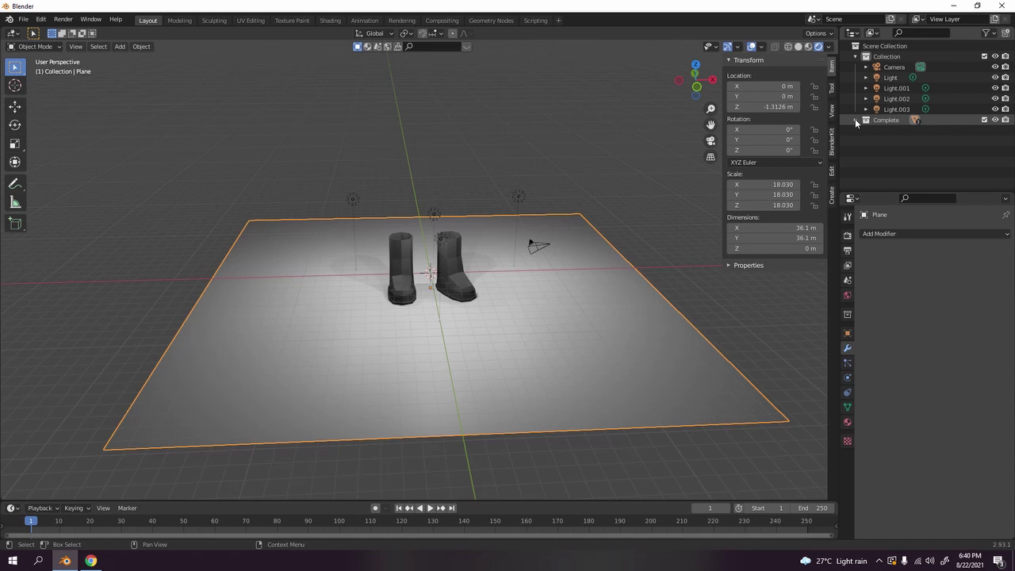
click(995, 121)
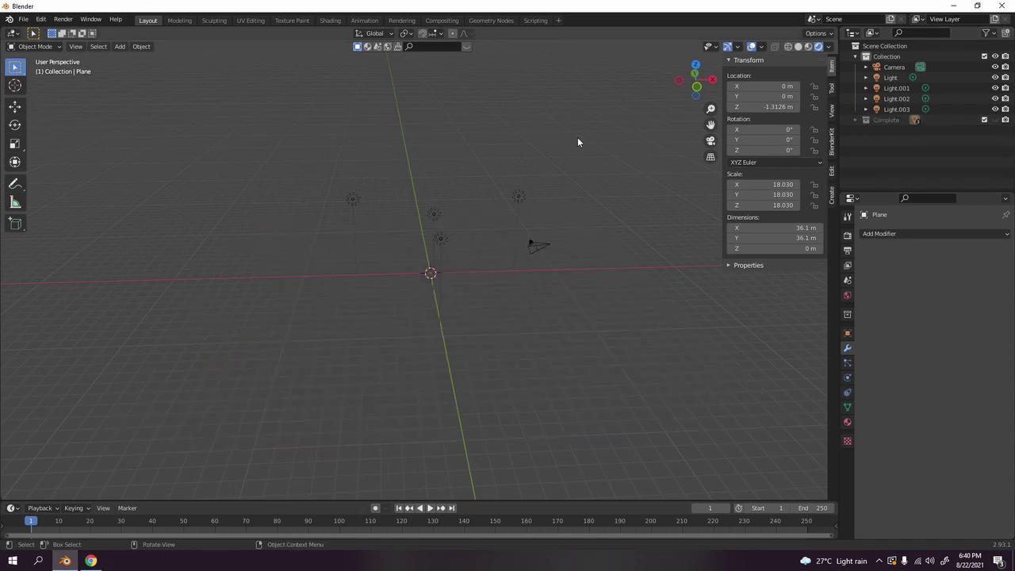
drag(268, 140, 741, 289)
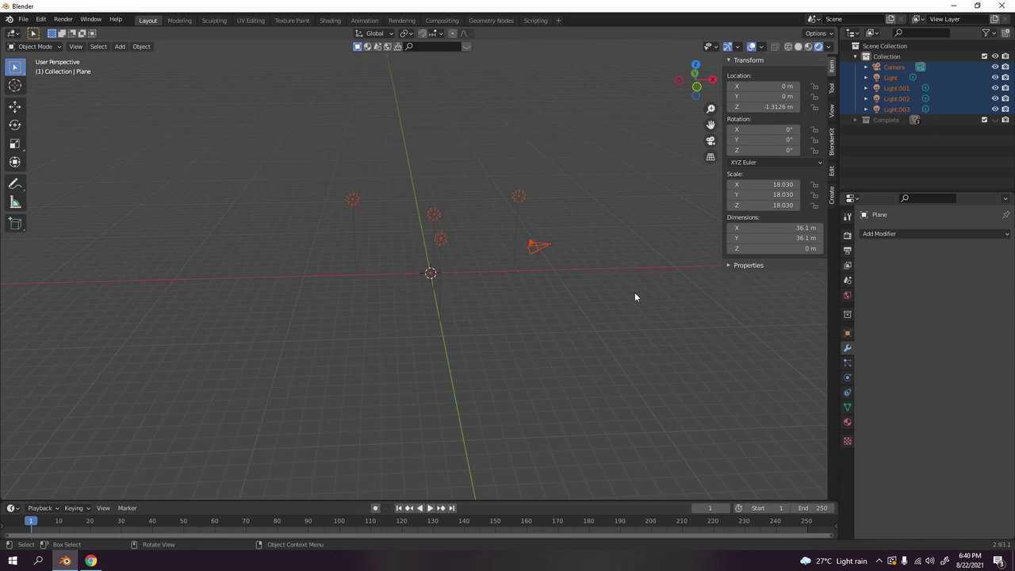
key(h)
Add a new cube mesh from front view and switch the viewport to Solid shading.
key(KP_1)
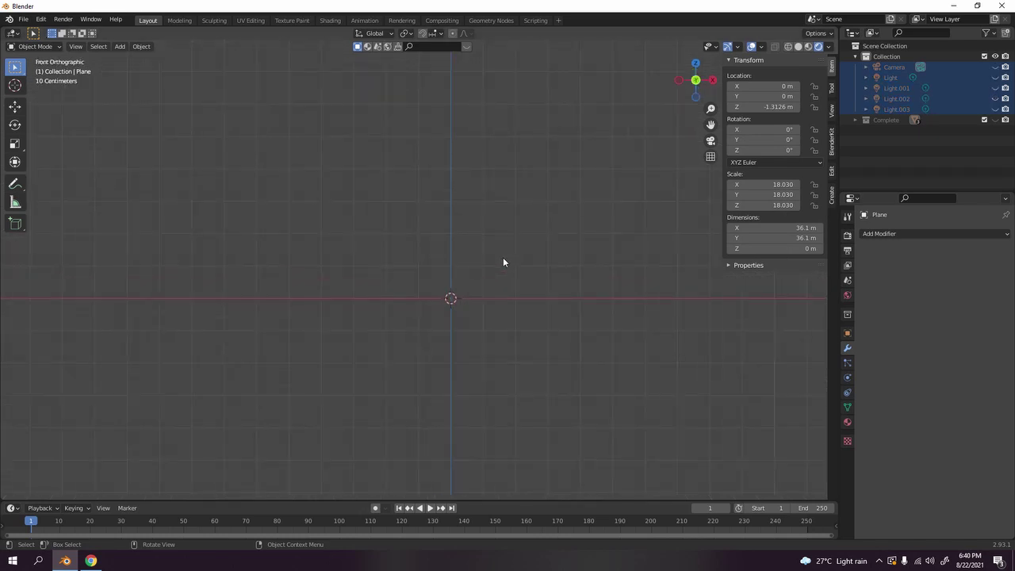
key(shift+a)
mouse_move(465, 281)
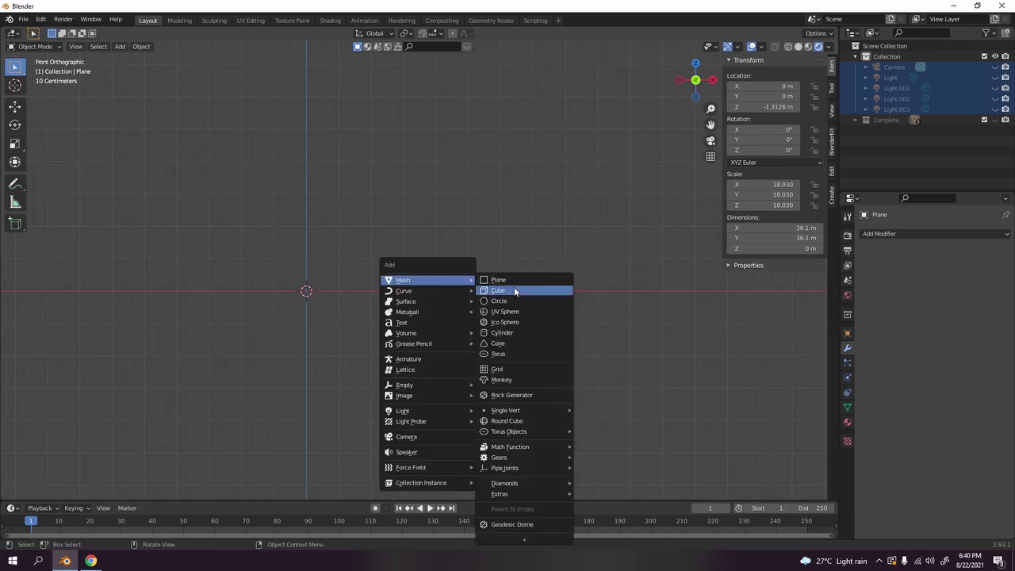
click(512, 290)
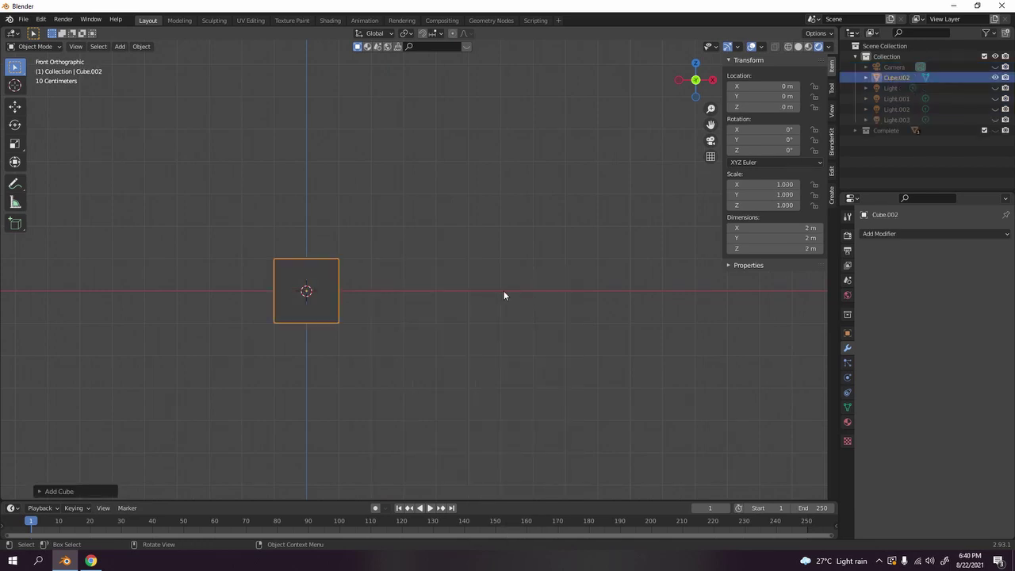
click(798, 46)
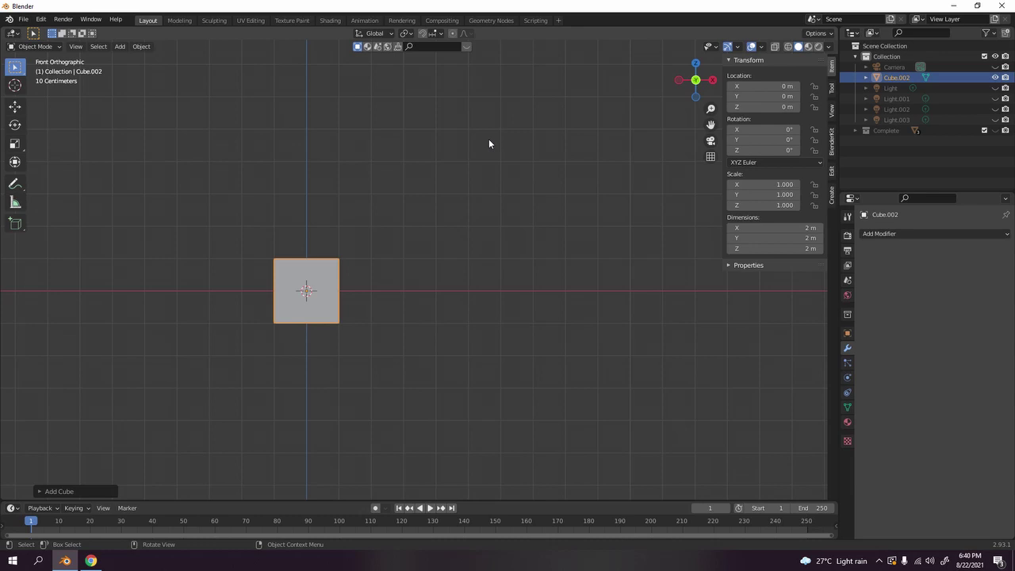
mouse_move(489, 139)
middle_down()
mouse_move(358, 171)
mouse_move(394, 173)
mouse_move(344, 203)
middle_up()
scroll(425, 218, up, 5)
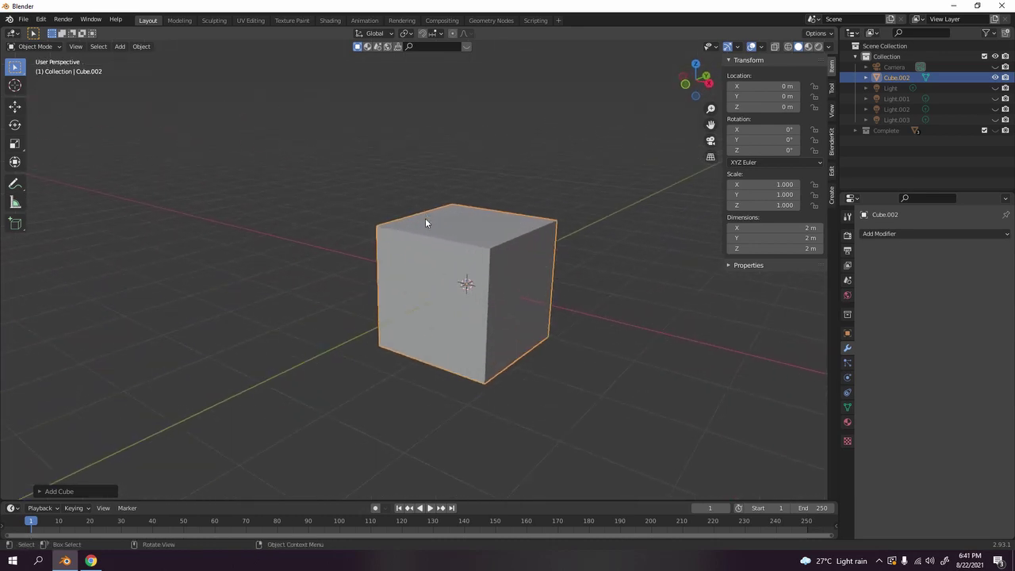
middle_drag(514, 175, 460, 214)
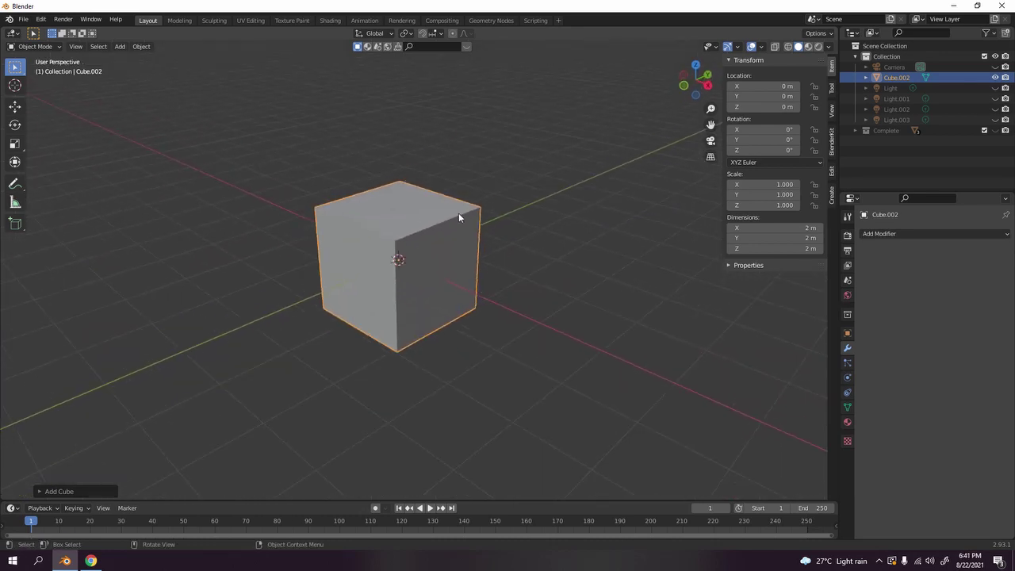
scroll(458, 213, down, 2)
Close the sidebar and raise the cube 1 m along Z onto the grid.
key(n)
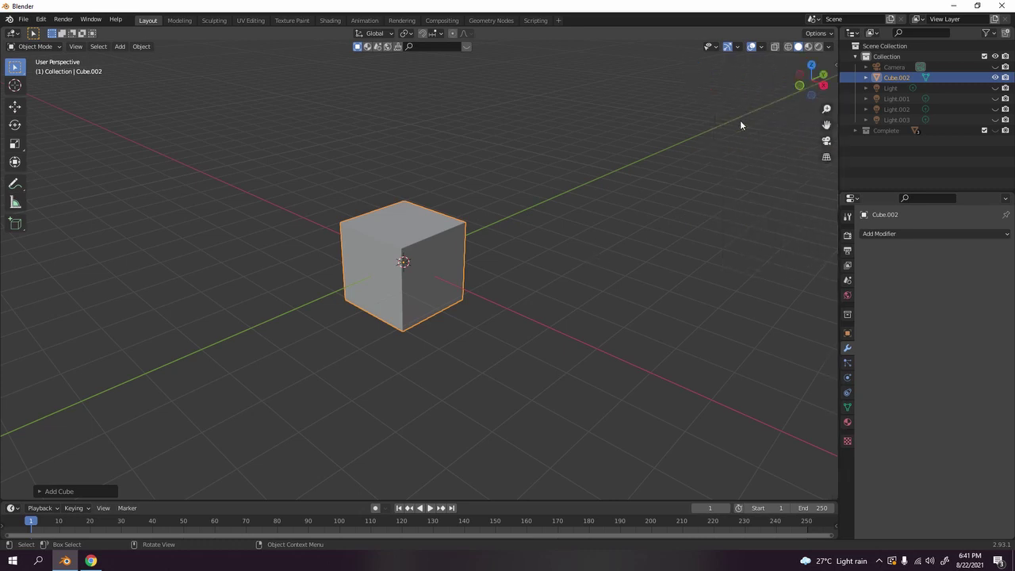
middle_drag(405, 243, 498, 257)
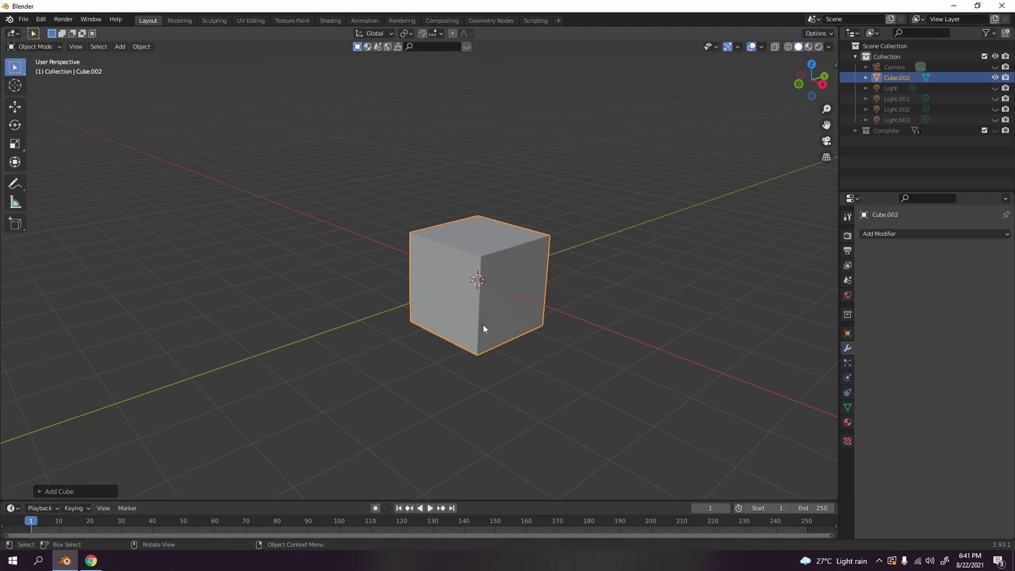
key(g)
key(z)
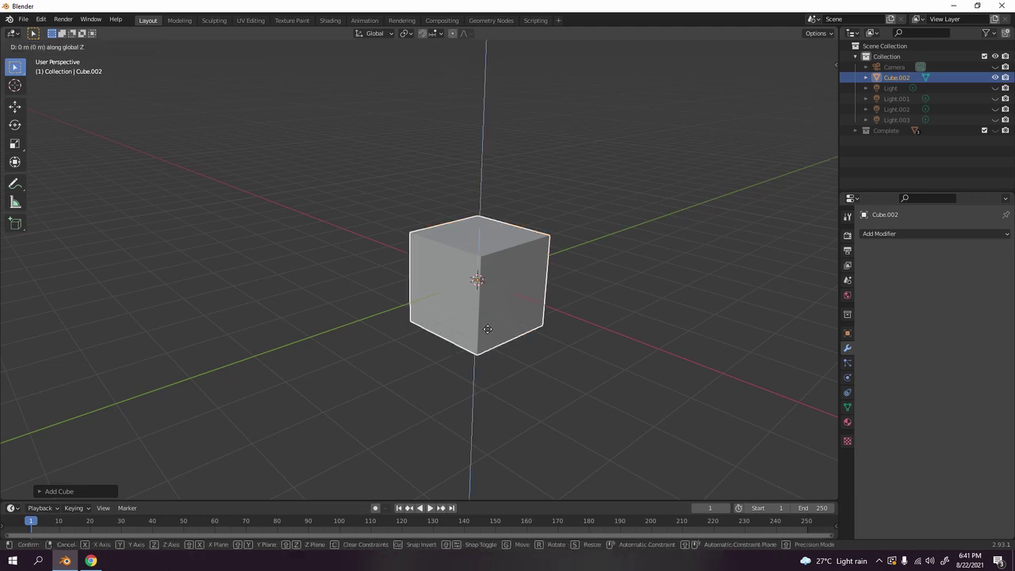
key(1)
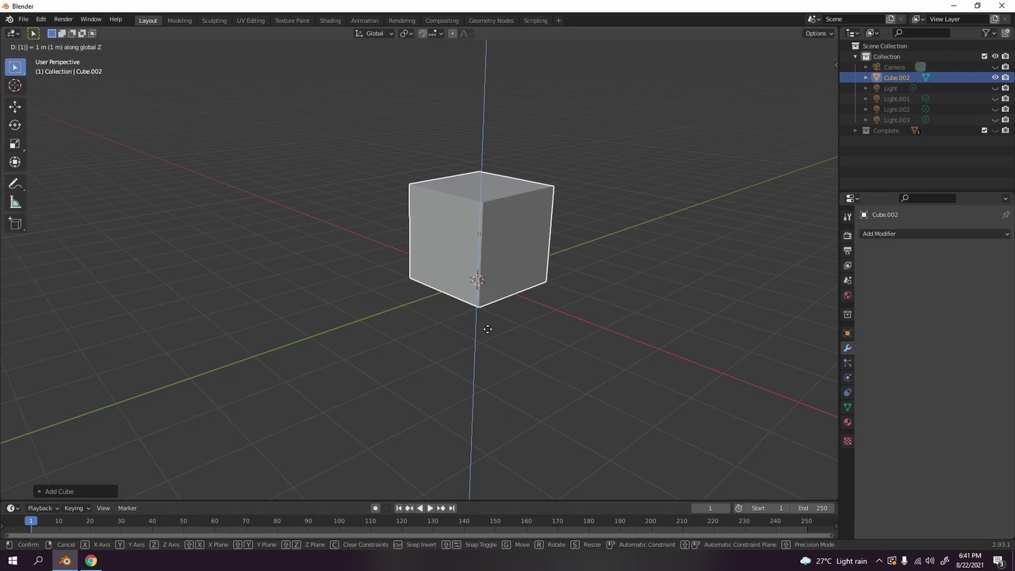
key(Return)
key(KP_1)
scroll(520, 358, up, 3)
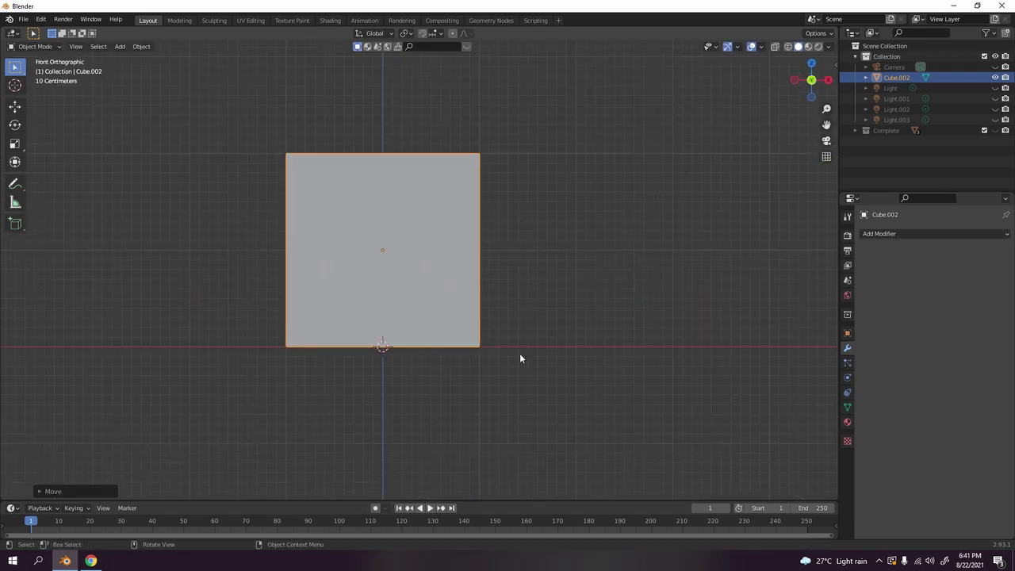
middle_drag(508, 343, 429, 310)
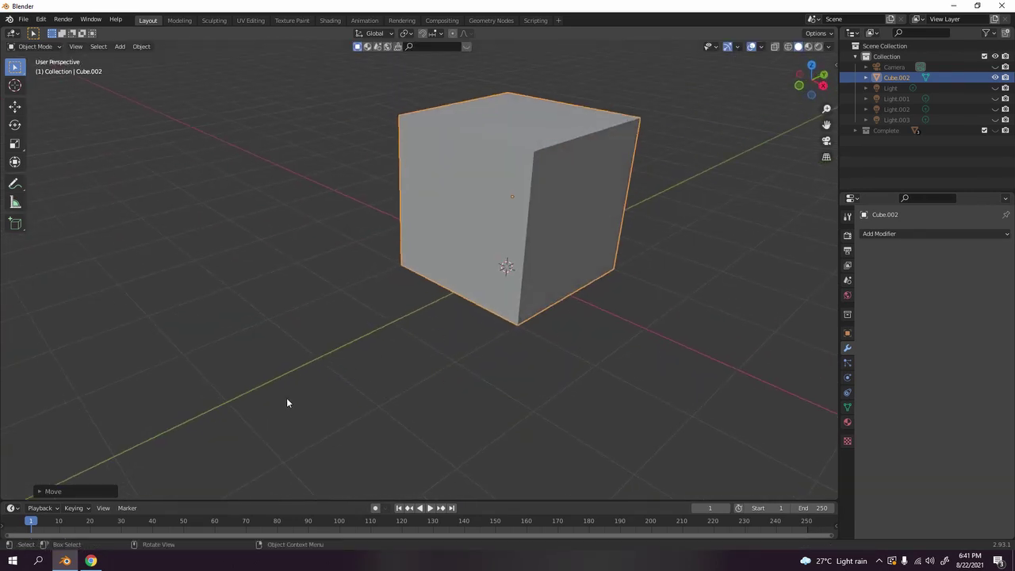
middle_drag(287, 402, 390, 265)
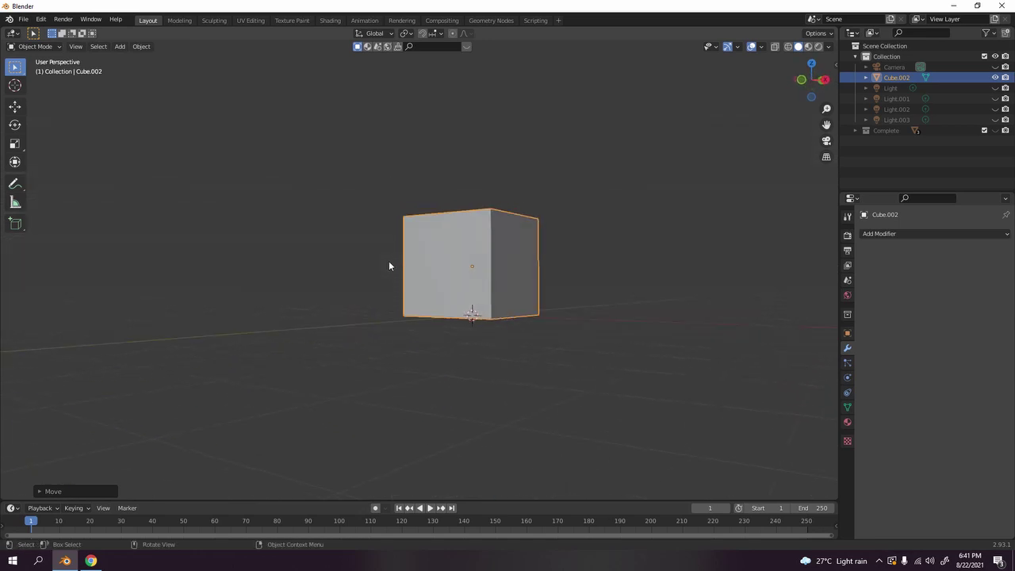
middle_drag(521, 288, 487, 311)
In Edit Mode face select, delete the cube's top face to open the box.
key(Tab)
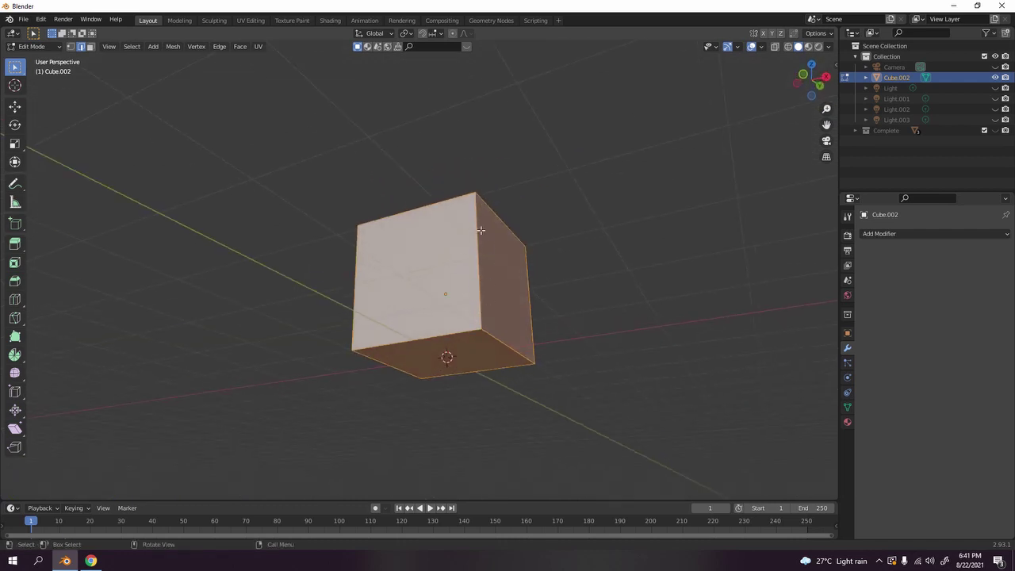
middle_drag(480, 230, 451, 211)
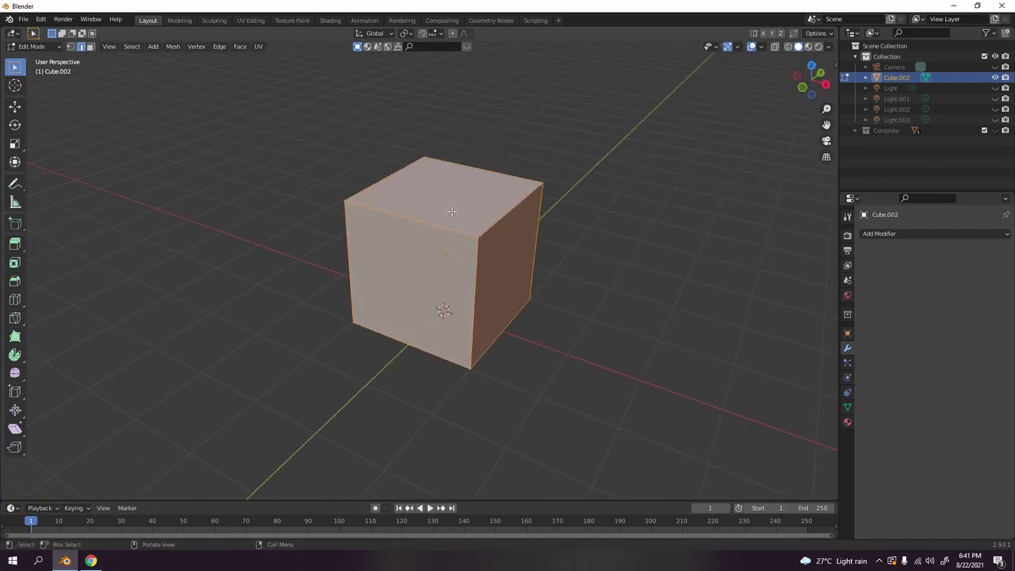
key(3)
click(451, 211)
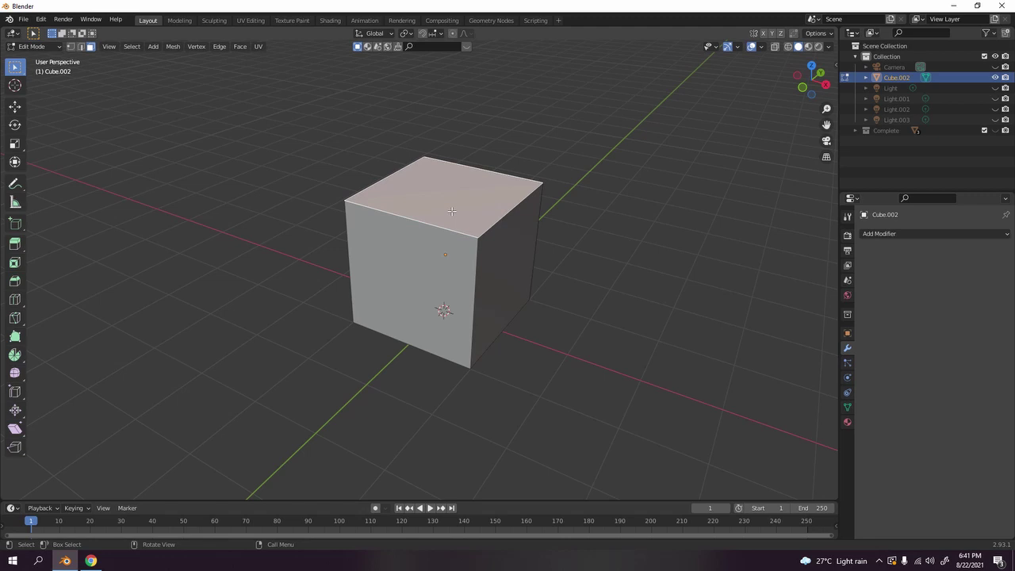
key(x)
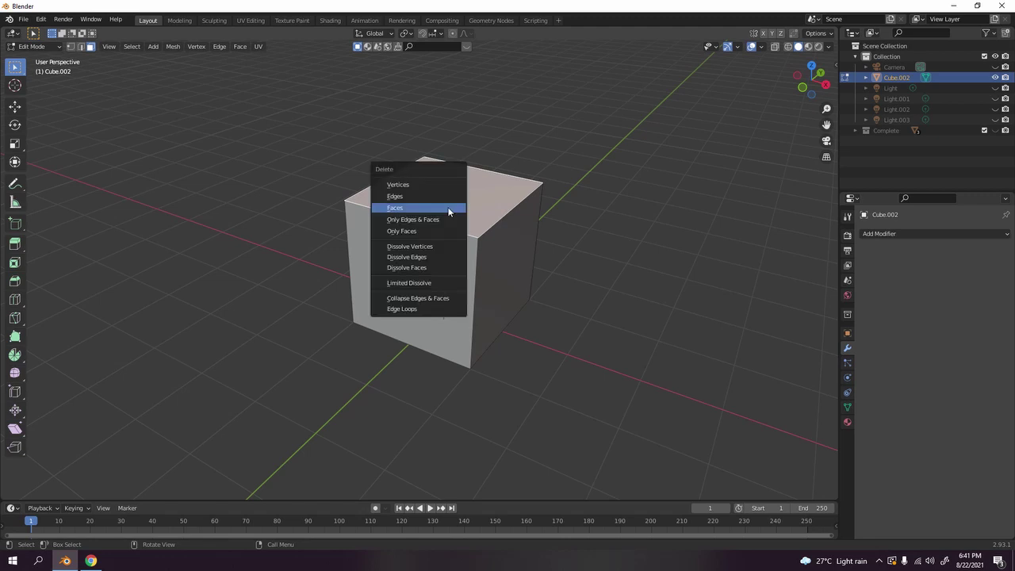
click(449, 211)
middle_drag(512, 272, 490, 295)
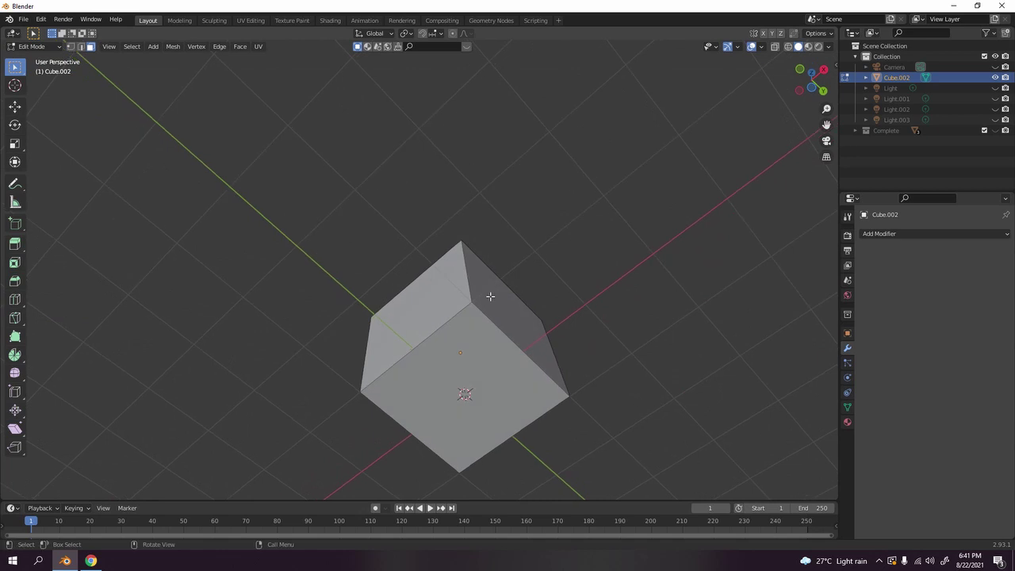
Select the cube's front face, open its context menu, and return to front orthographic view.
click(463, 388)
scroll(464, 386, down, 3)
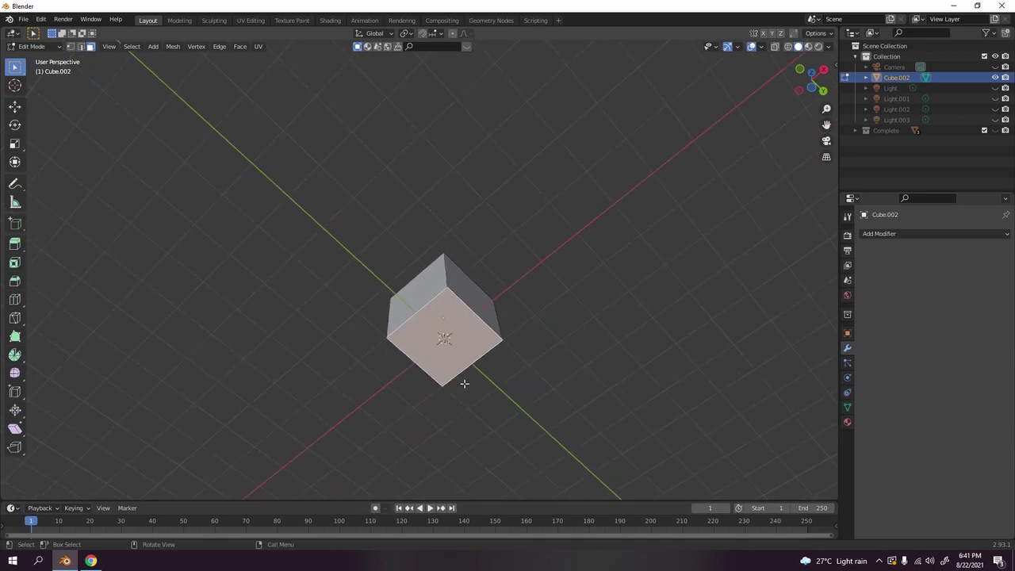
right_click(464, 384)
key(KP_1)
scroll(311, 328, up, 4)
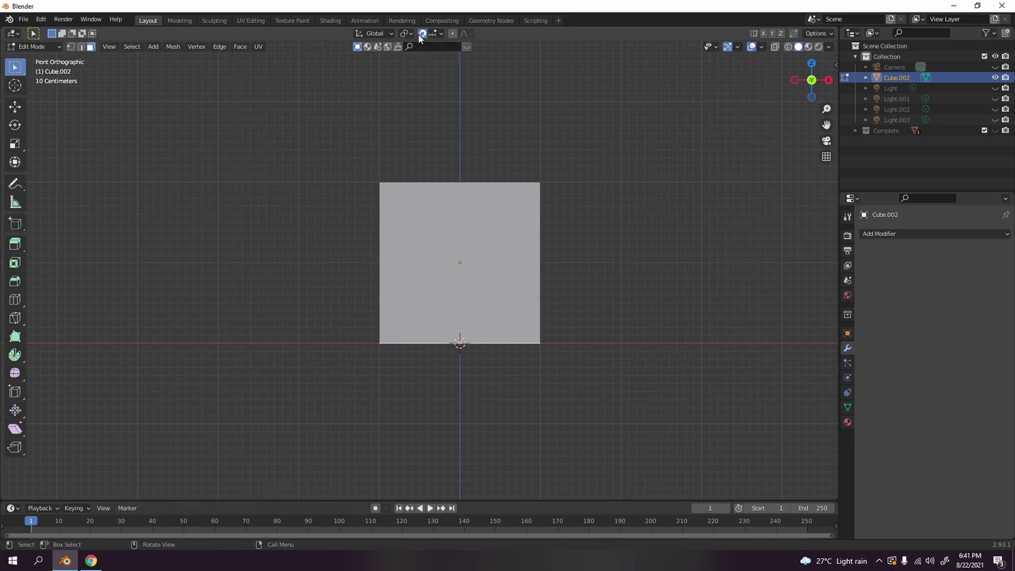
Turn snapping off for a trial move of the face, cancel it, and re-enable snapping.
click(422, 33)
key(g)
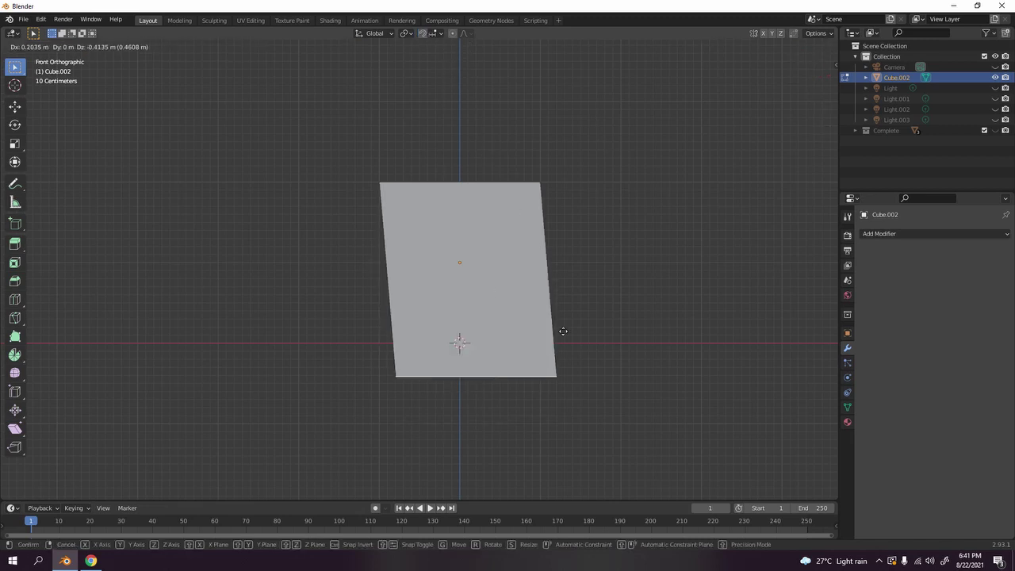
key(Escape)
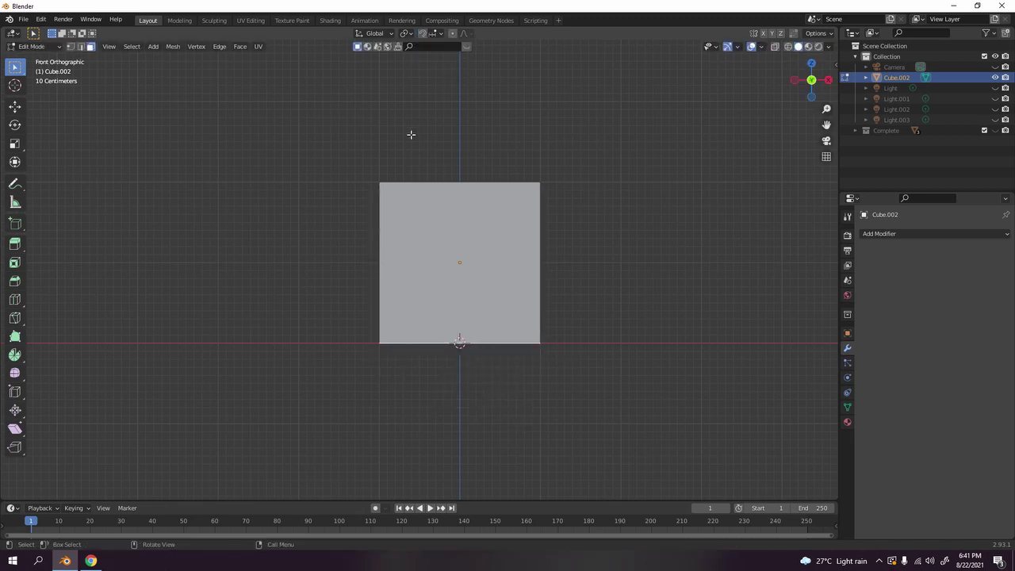
click(422, 33)
In front orthographic view, extrude the cube's bottom about 1.2 m below the grid.
middle_drag(568, 234, 462, 251)
key(KP_1)
scroll(462, 251, up, 3)
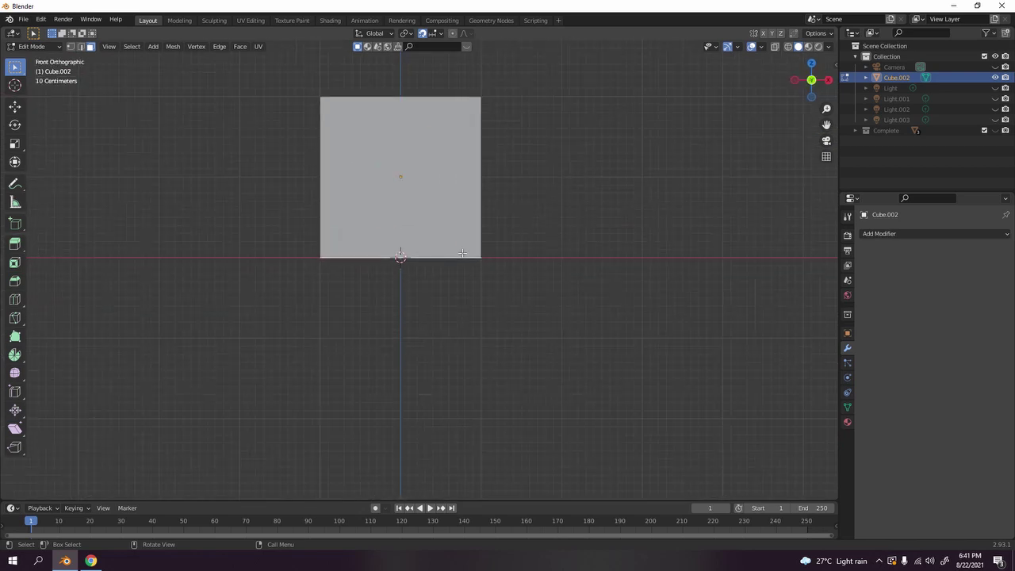
shift+middle_drag(570, 302, 564, 222)
key(g)
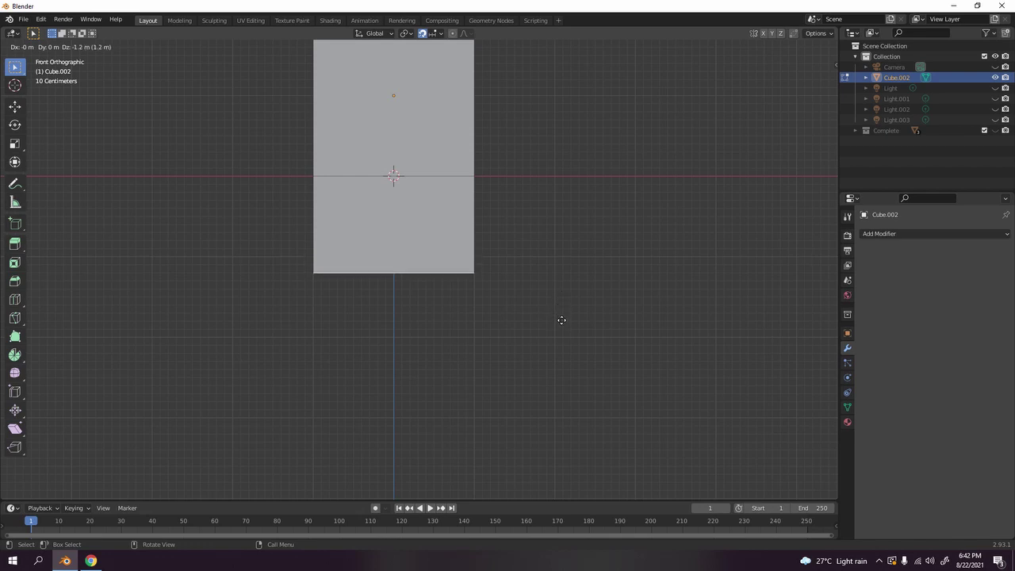
click(562, 326)
middle_drag(535, 217, 477, 293)
Extrude the lower front face 1 m forward along global Y into an L-shaped profile.
click(448, 250)
scroll(483, 284, up, 2)
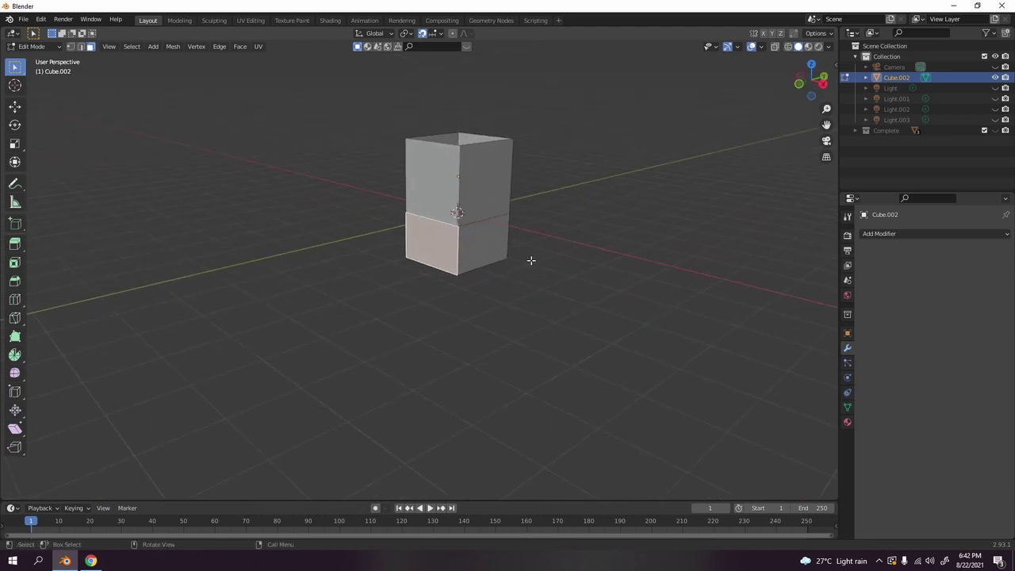
key(e)
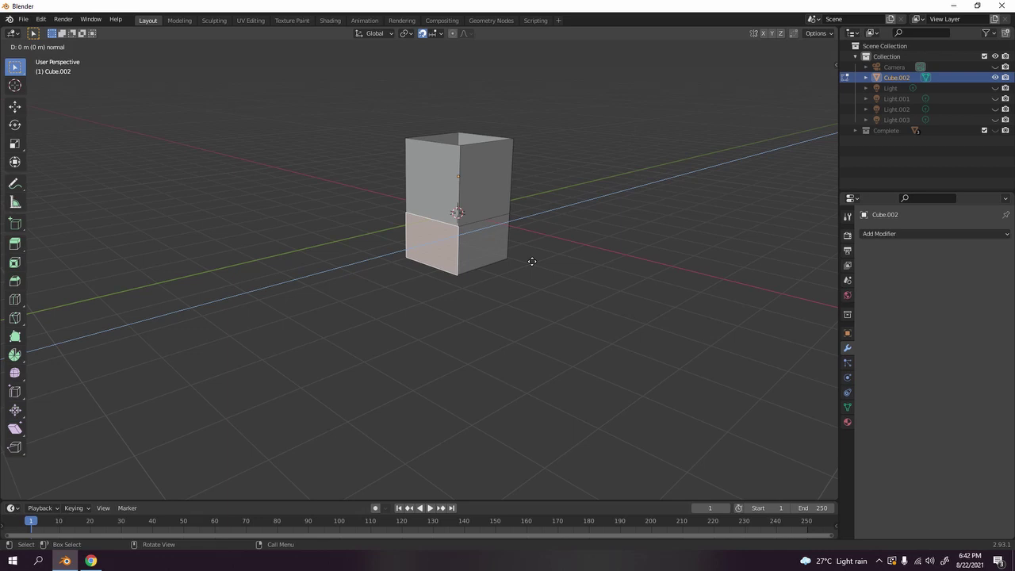
key(y)
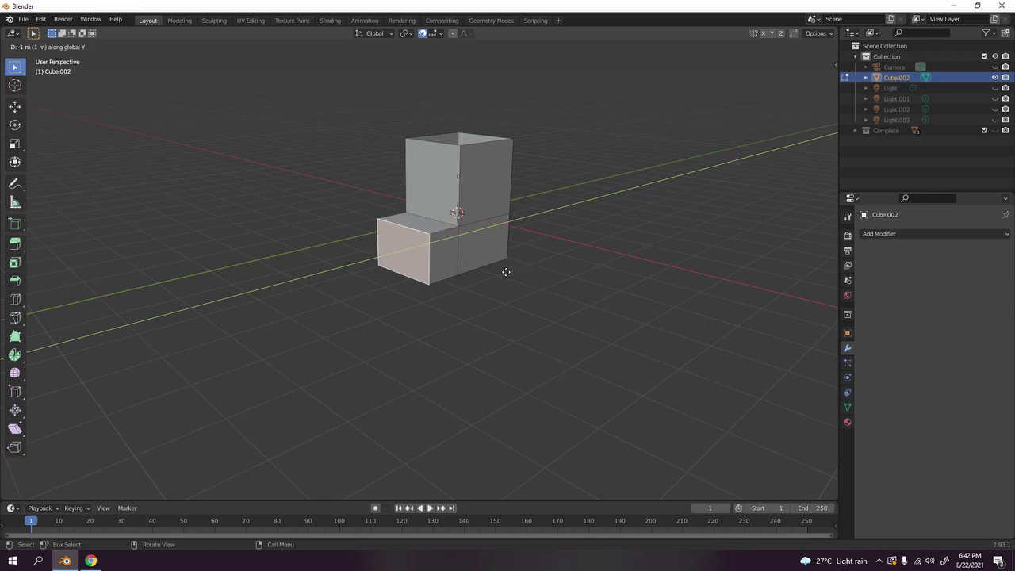
click(478, 272)
middle_drag(478, 272, 473, 240)
Back in Object Mode, add a Subdivision Surface modifier to the L-shaped mesh.
key(Tab)
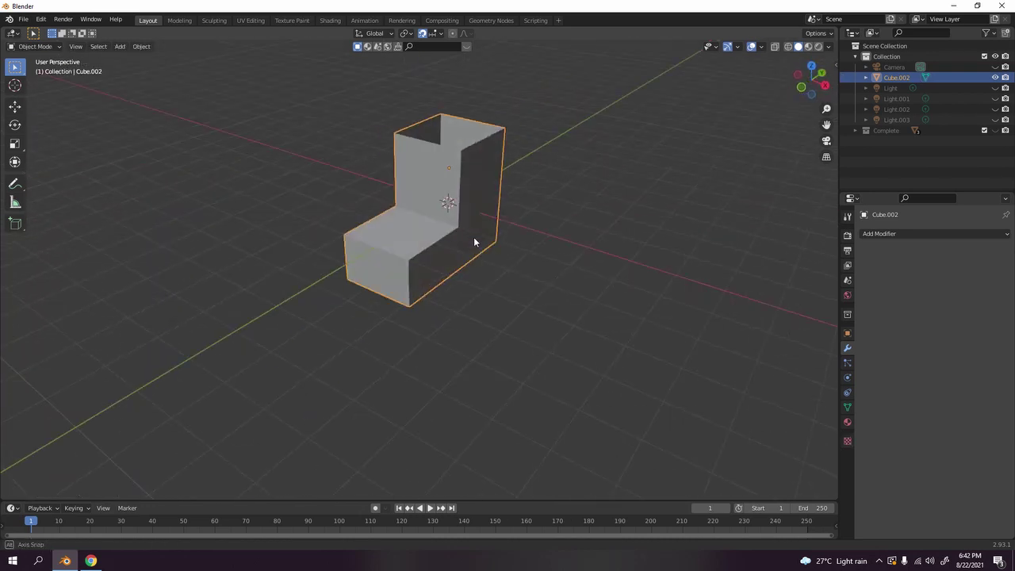
click(555, 225)
mouse_move(555, 225)
middle_down()
mouse_move(446, 176)
mouse_move(564, 188)
mouse_move(557, 211)
middle_up()
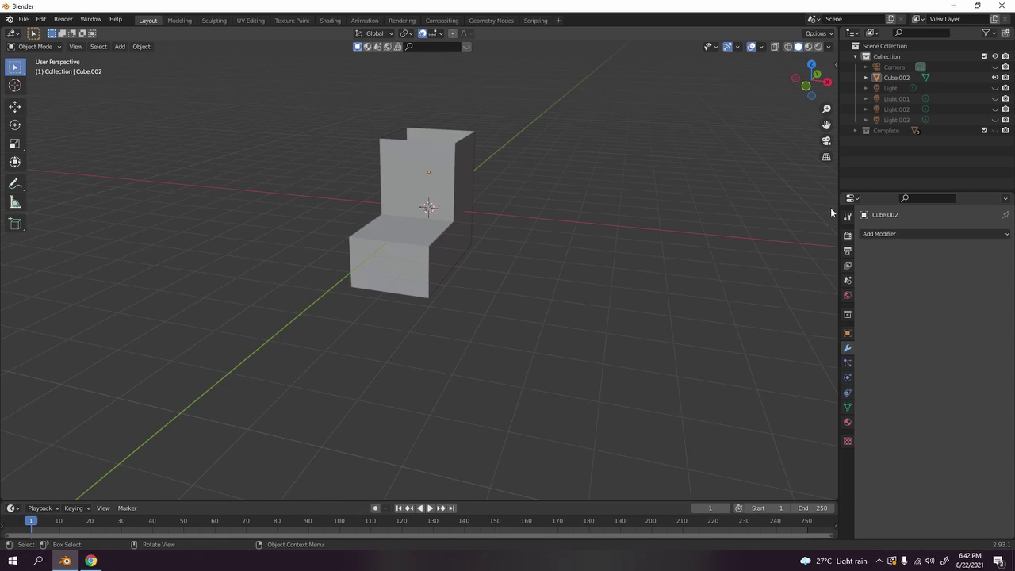
scroll(544, 209, up, 3)
middle_drag(544, 209, 623, 271)
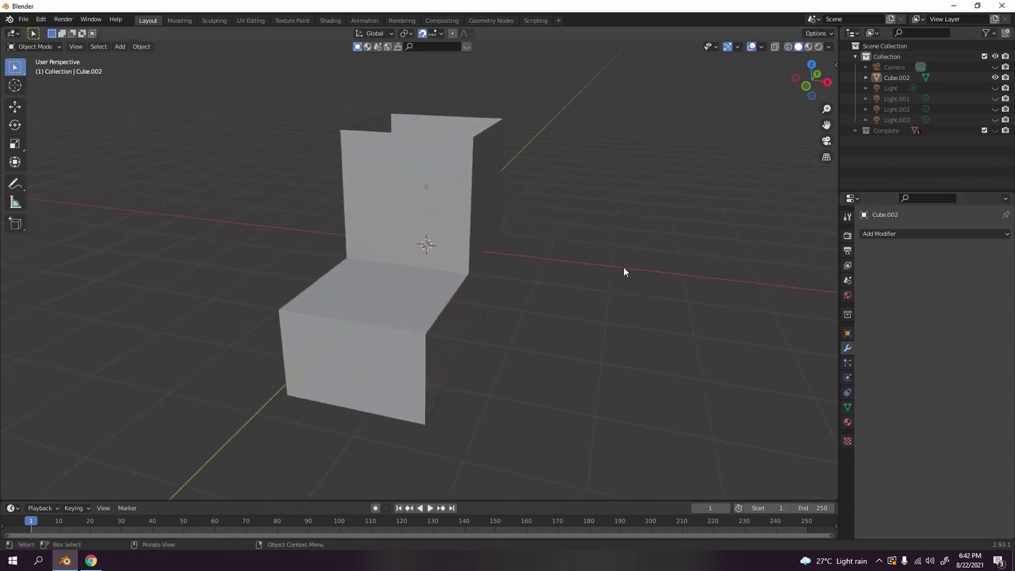
click(903, 233)
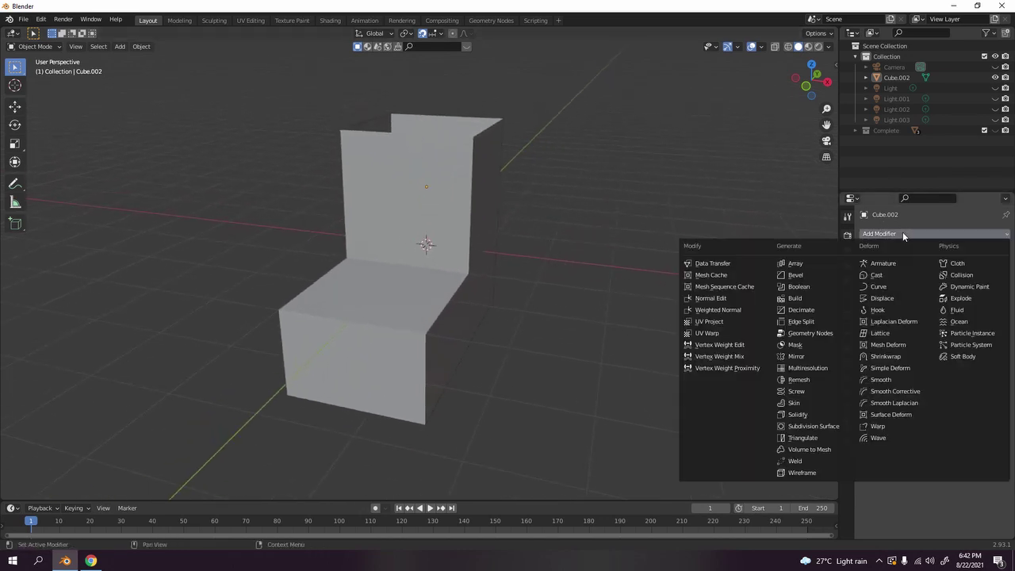
click(814, 428)
Try Levels Viewport 2 and 3 and apply Shade Smooth to the boot.
middle_drag(603, 302, 490, 261)
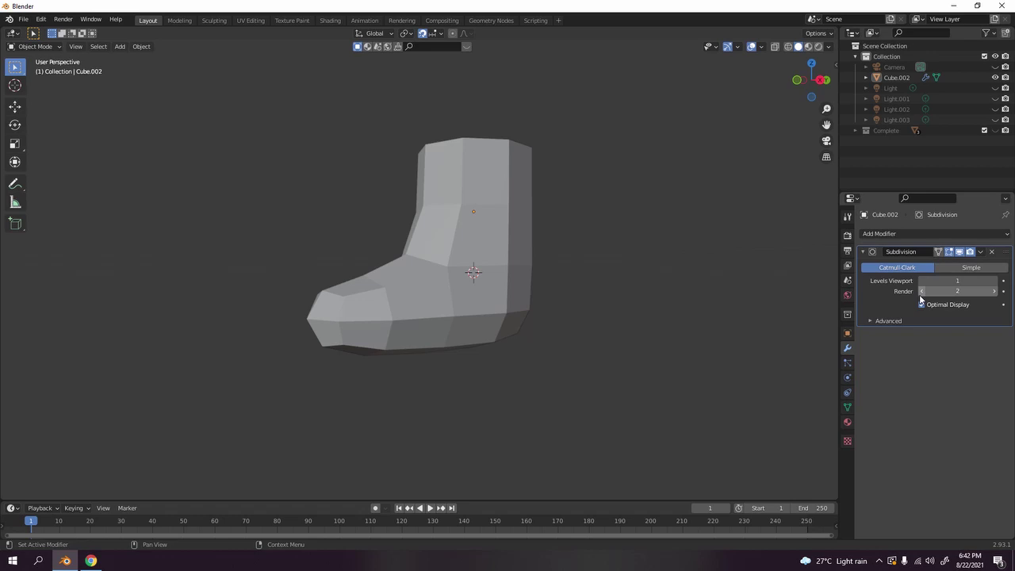
click(993, 281)
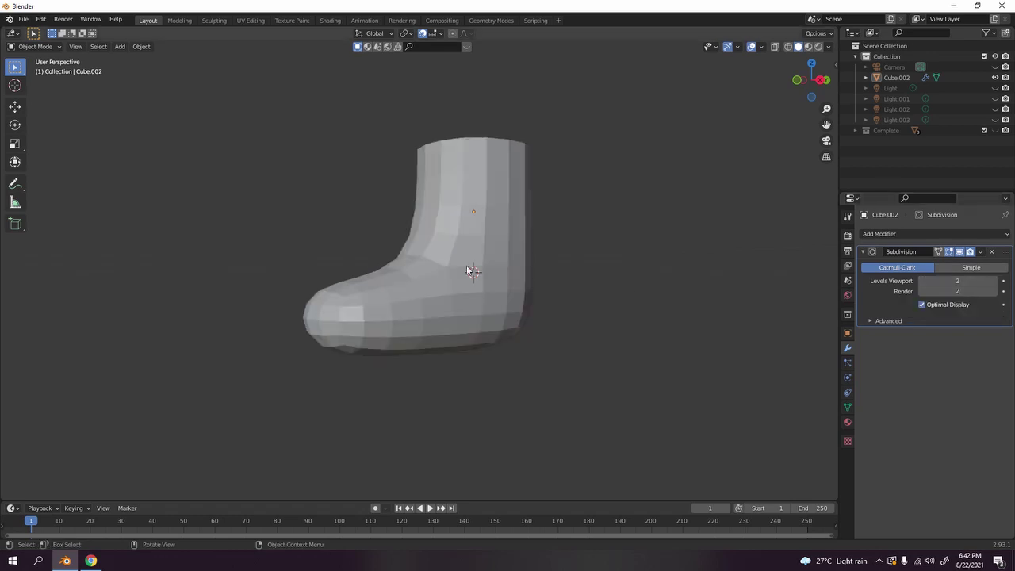
middle_drag(466, 268, 565, 306)
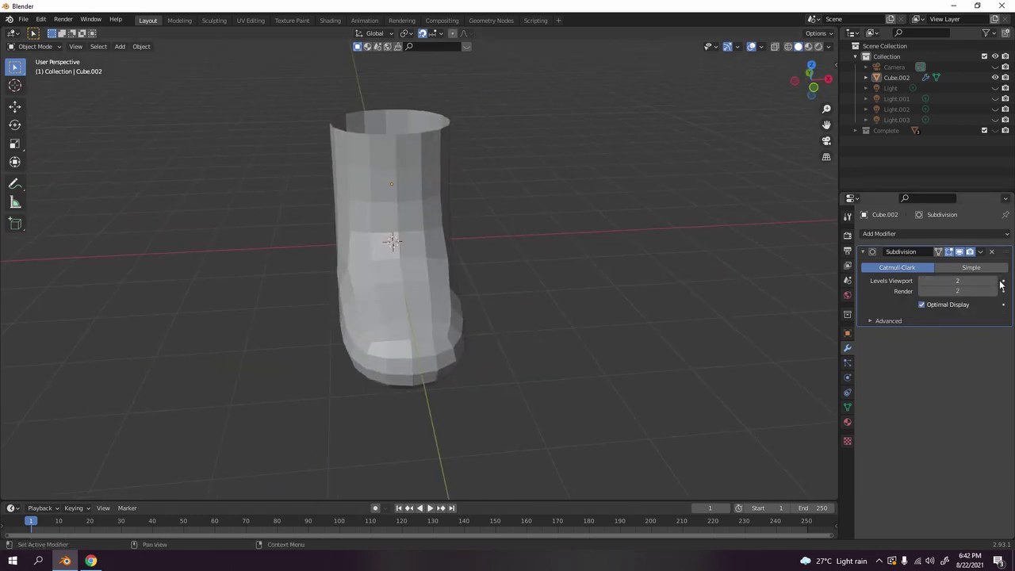
click(993, 281)
middle_drag(679, 280, 490, 270)
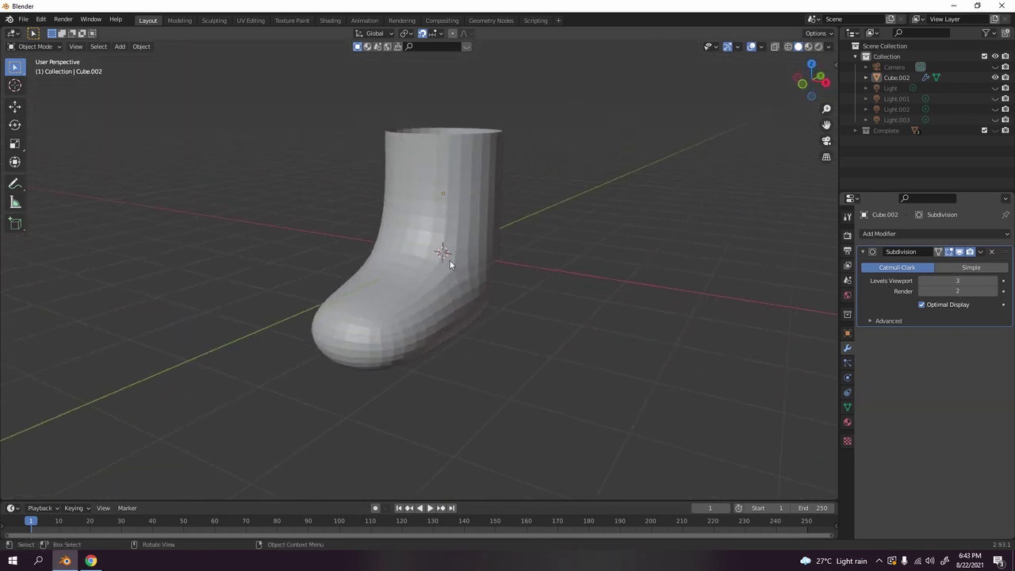
right_click(437, 305)
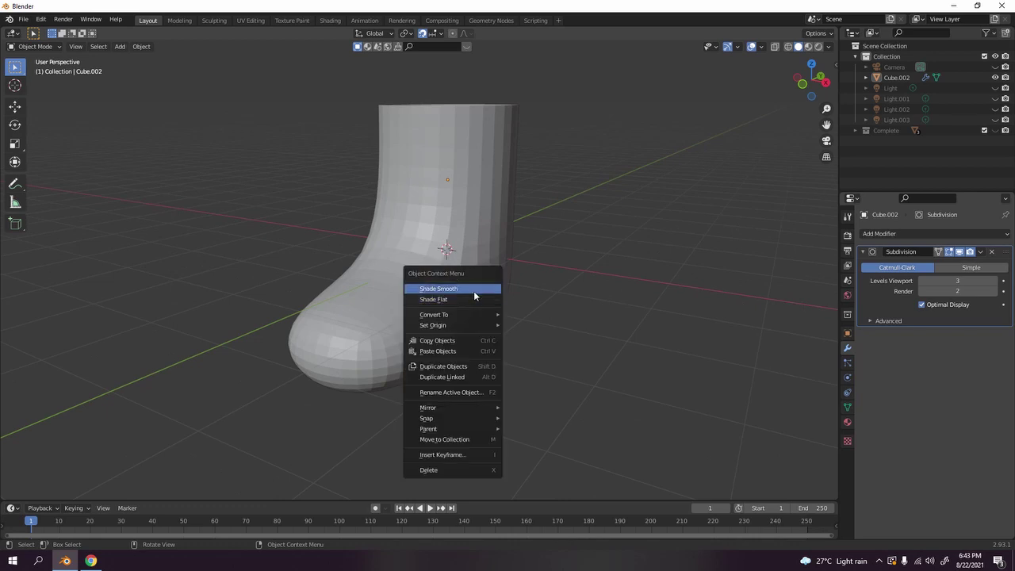
click(473, 290)
click(494, 283)
right_click(495, 284)
click(494, 283)
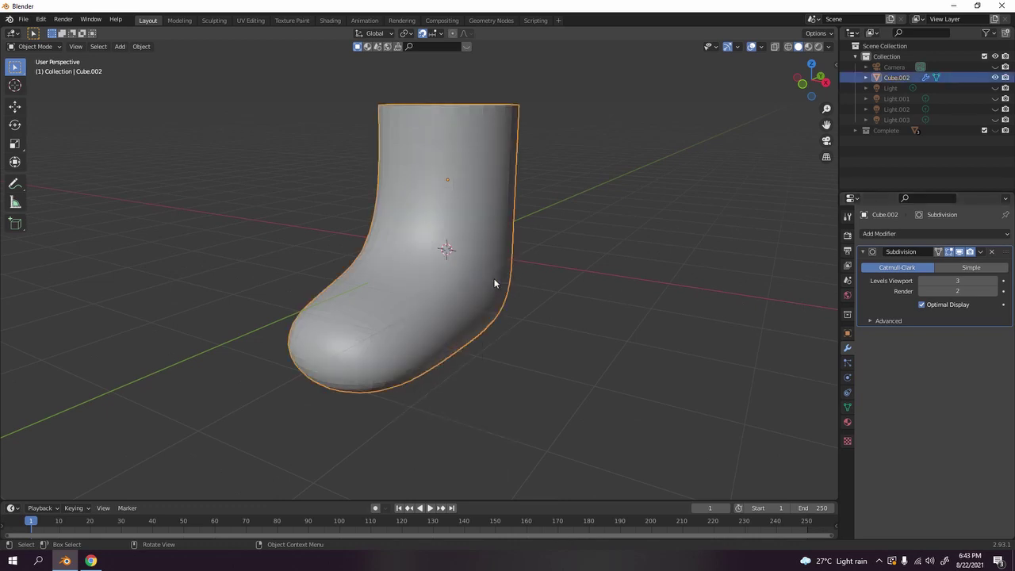
middle_drag(494, 283, 546, 302)
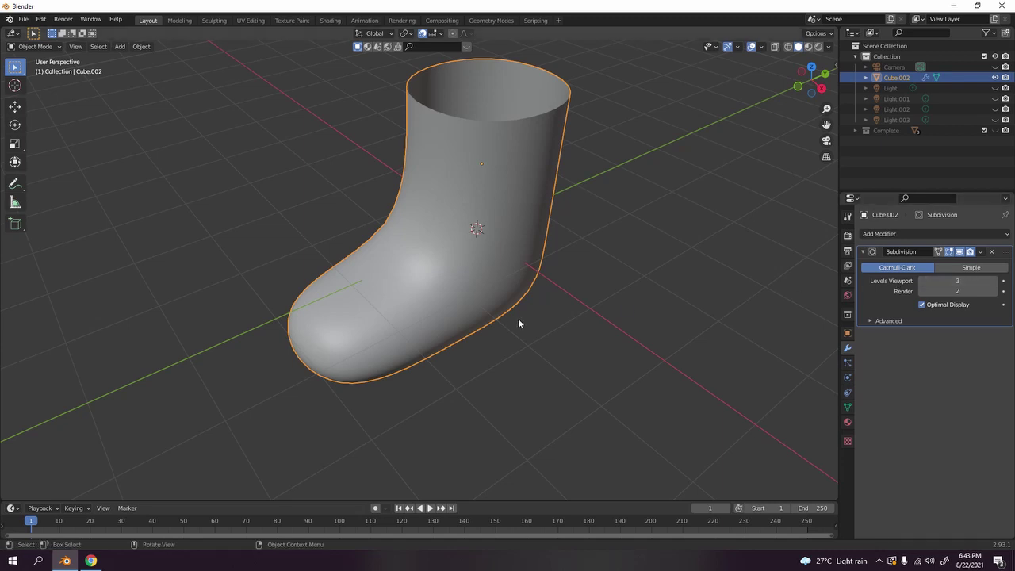
Switch the boot back to Shade Flat and lower Levels Viewport to 1.
right_click(437, 274)
click(429, 273)
click(923, 281)
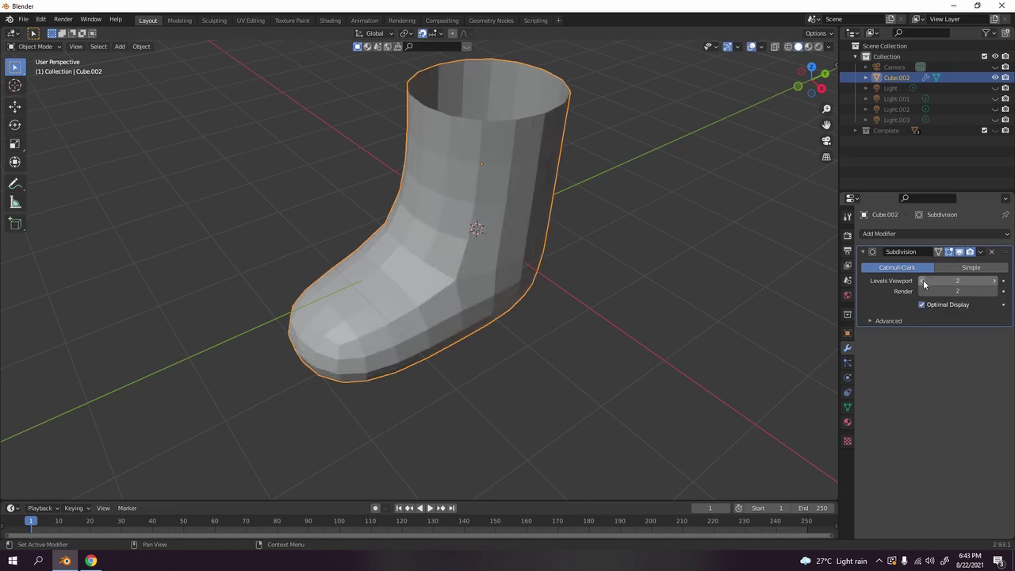
click(923, 280)
In Edit Mode, add a Ctrl+R loop cut around the boot and slide it near the base.
middle_drag(419, 272, 478, 235)
key(Tab)
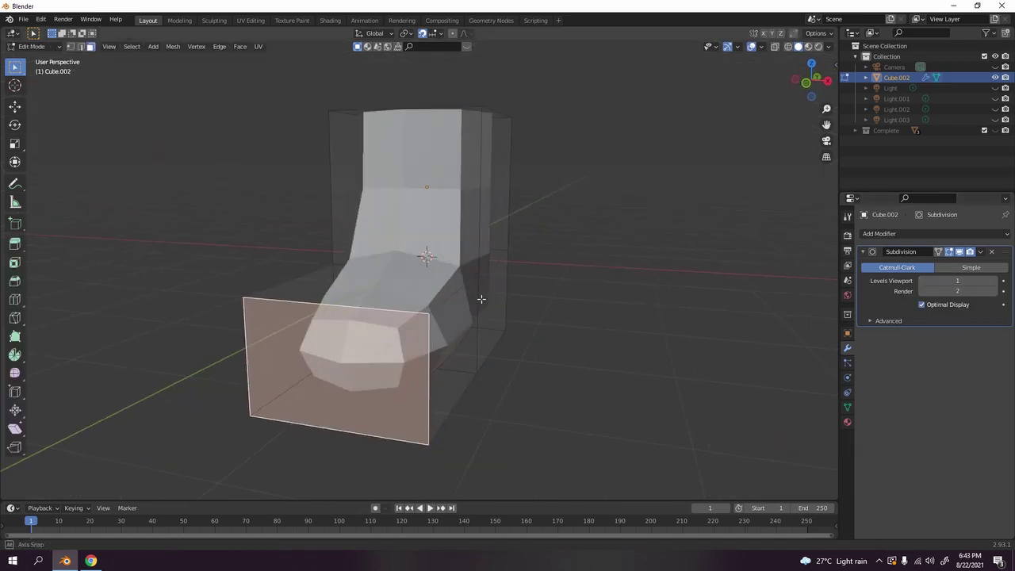
middle_drag(476, 293, 687, 306)
click(686, 306)
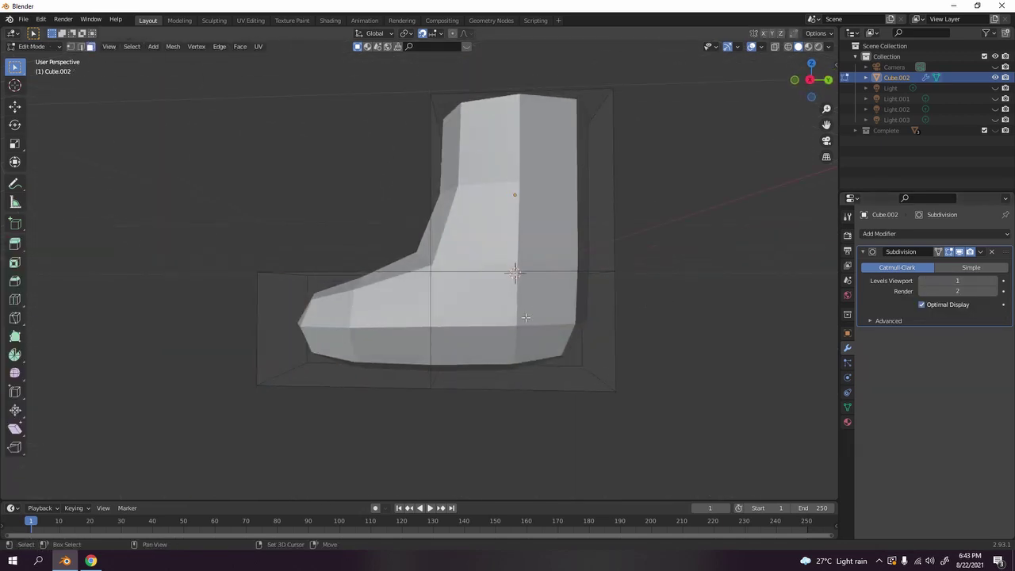
middle_drag(508, 273, 554, 307)
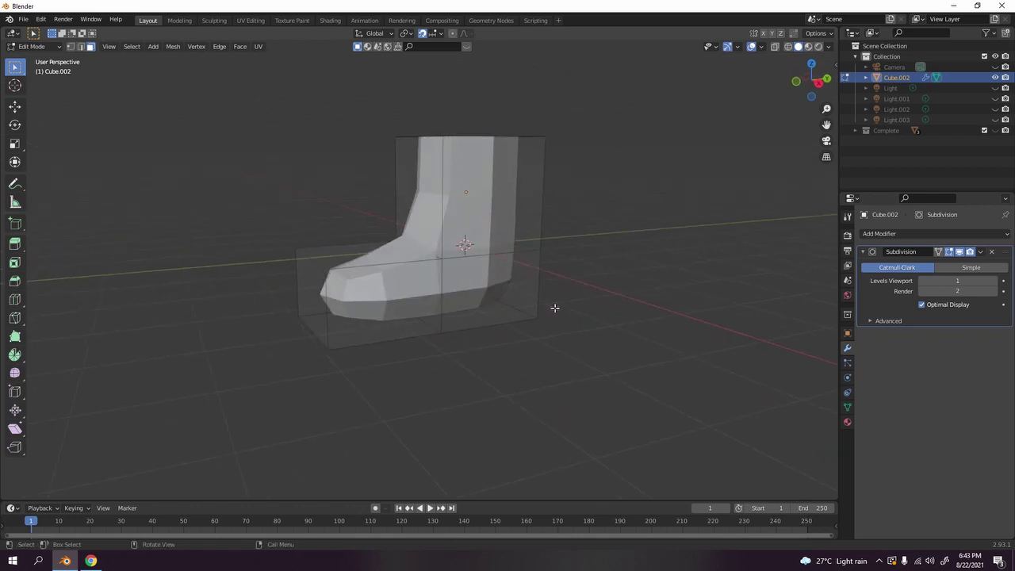
key(ctrl+r)
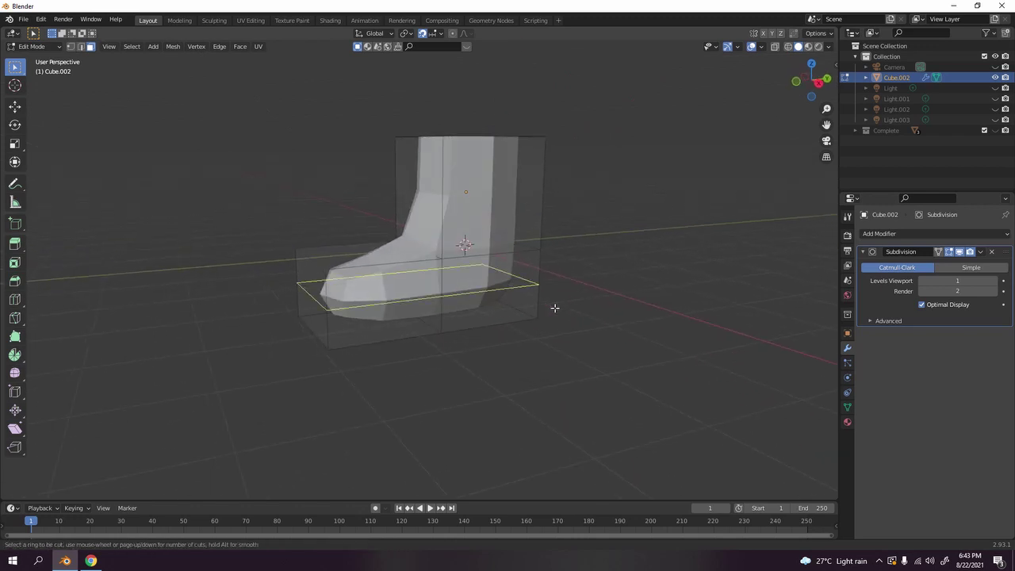
click(554, 307)
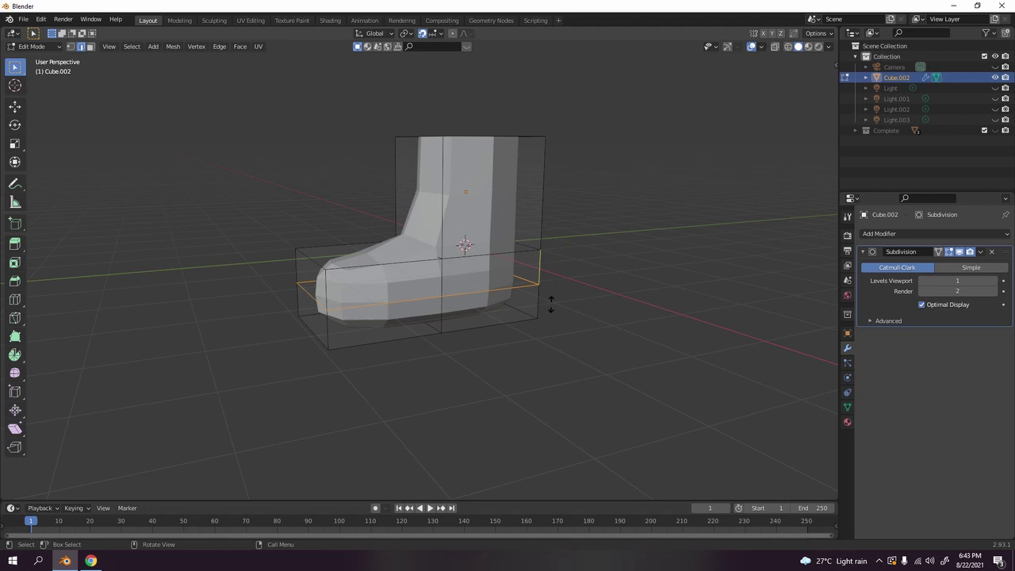
key(g)
key(g)
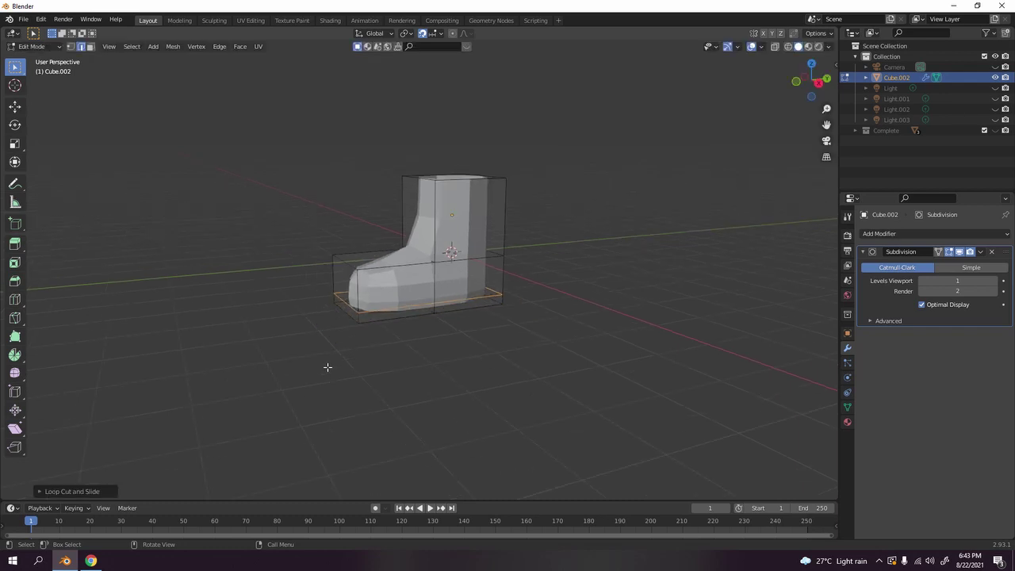
middle_drag(327, 367, 407, 415)
scroll(442, 321, up, 5)
scroll(445, 349, down, 5)
scroll(432, 372, up, 6)
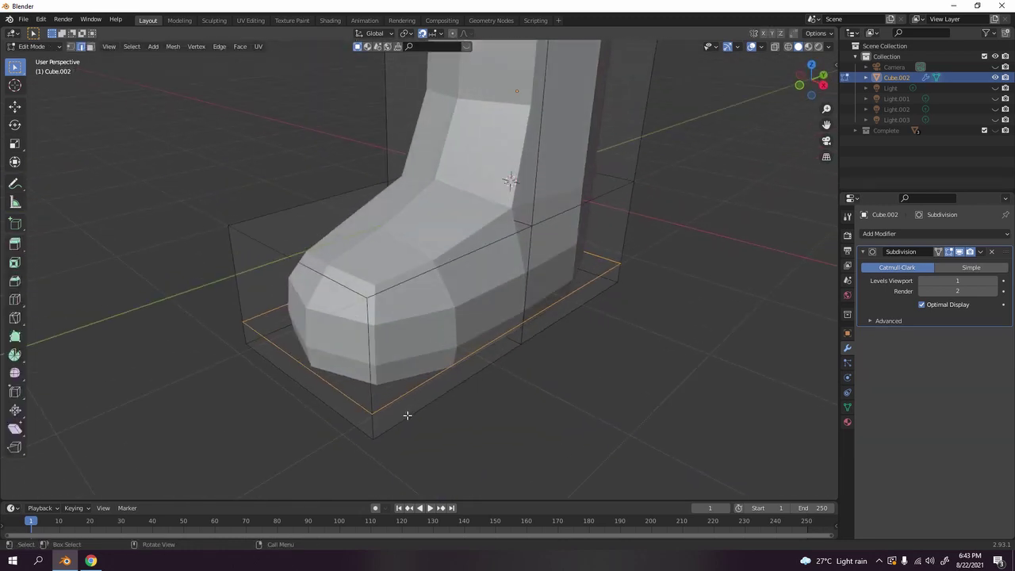
Select the sole face loop and extrude it outward along normals about 0.1 m into a rim.
click(90, 46)
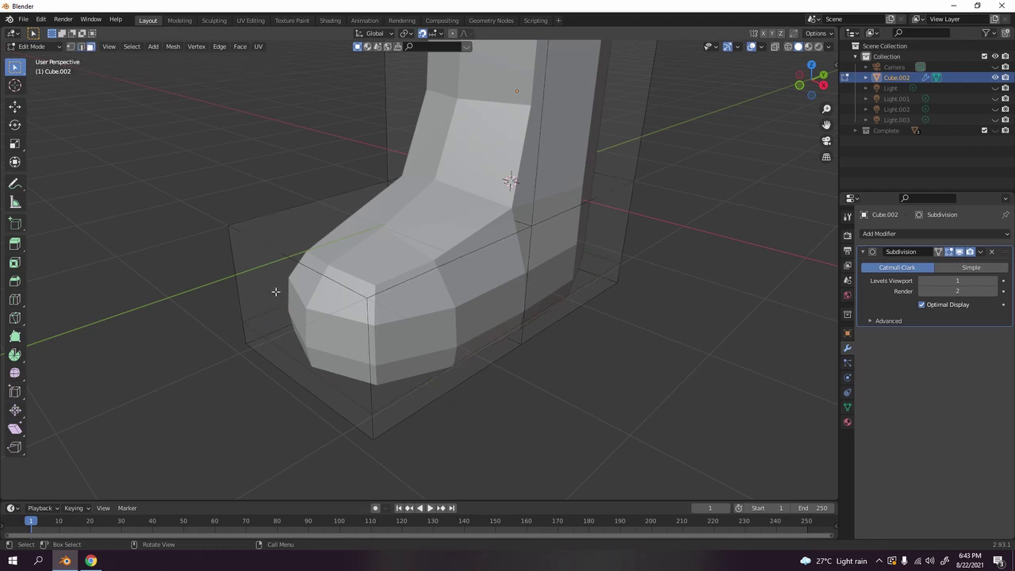
alt+click(376, 432)
middle_drag(607, 399, 551, 333)
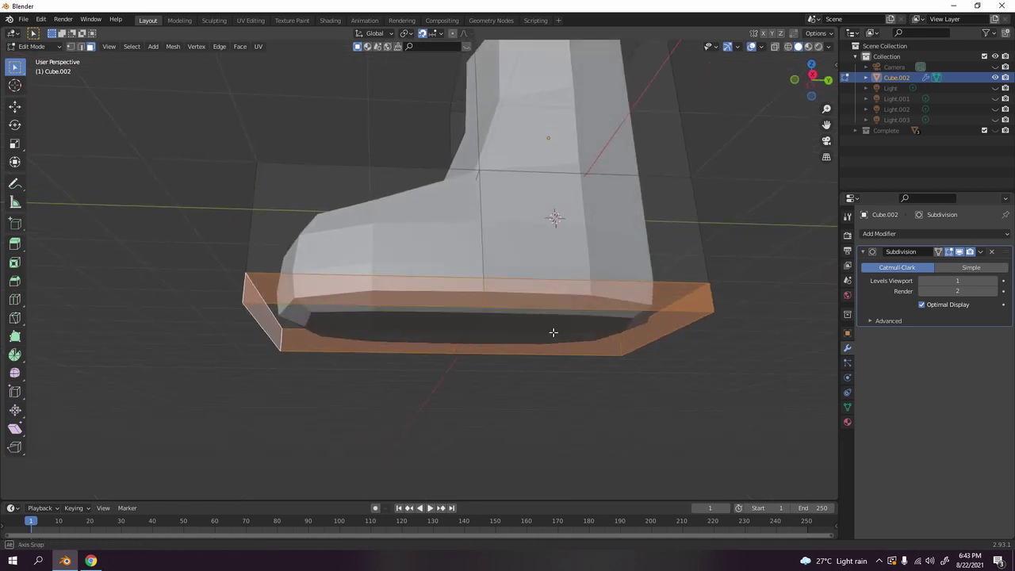
middle_drag(429, 309, 454, 332)
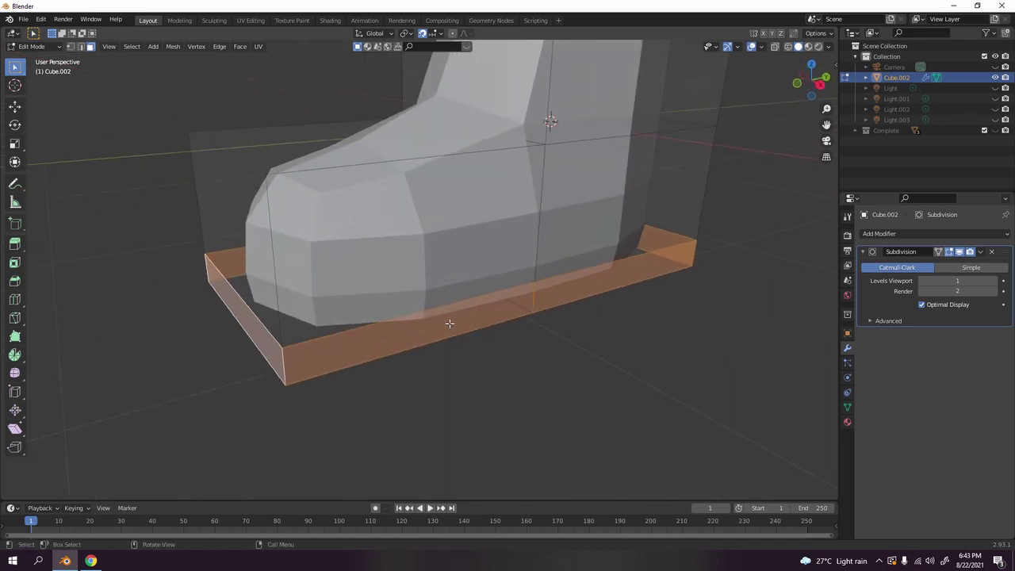
right_click(450, 324)
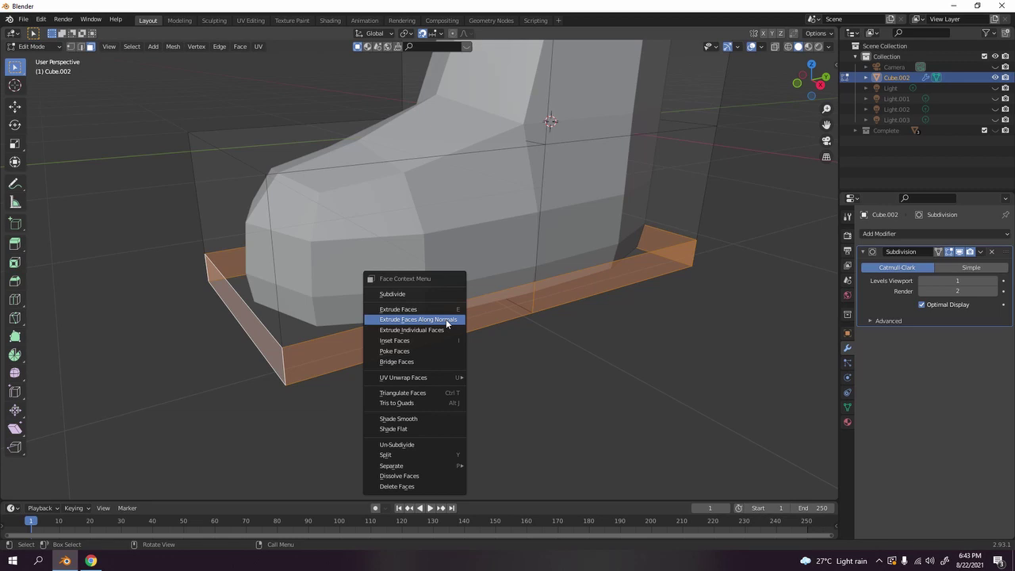
click(446, 320)
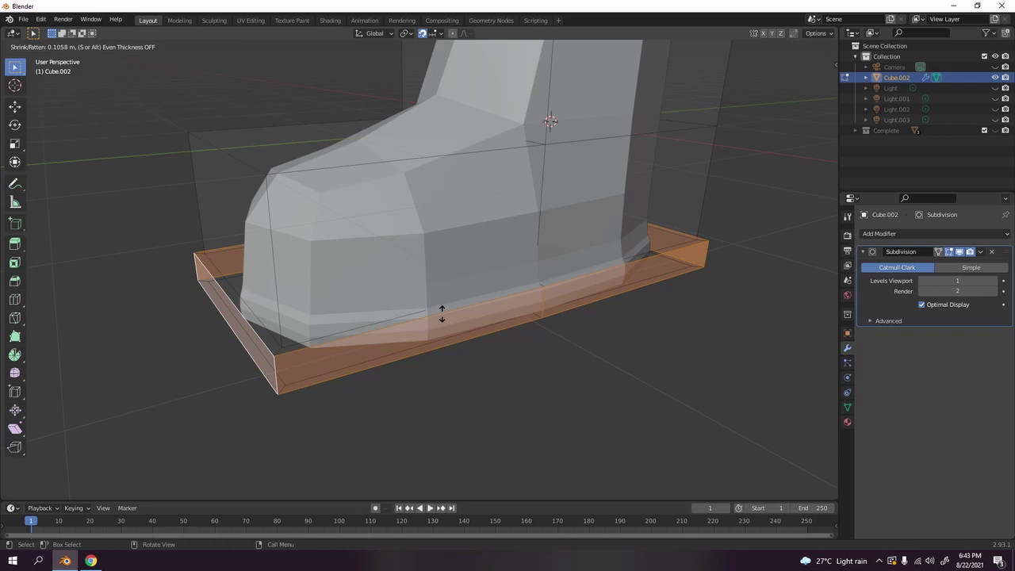
click(442, 314)
Switch to edge select and pick the edges around the sole.
middle_drag(442, 318, 352, 318)
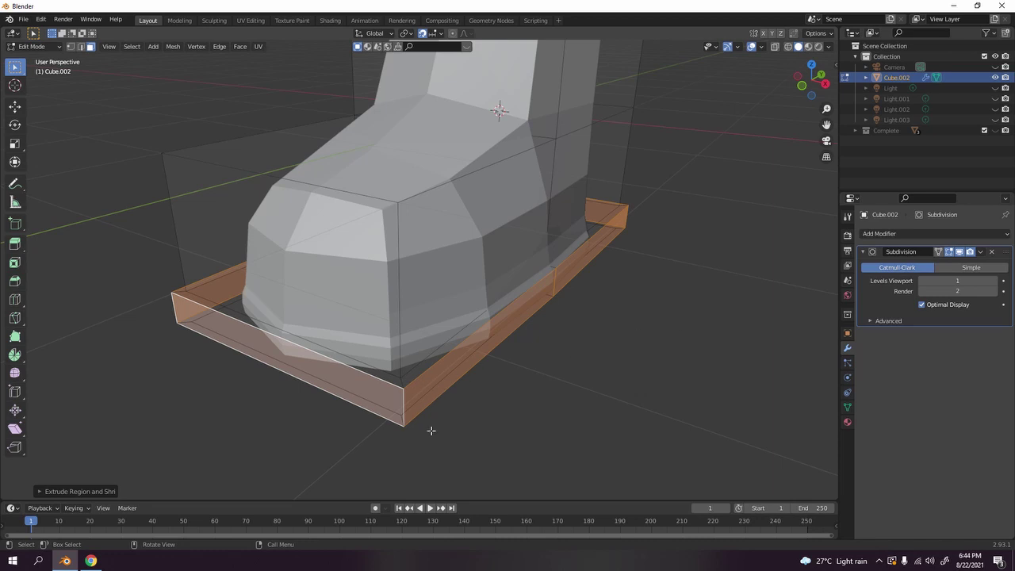
key(2)
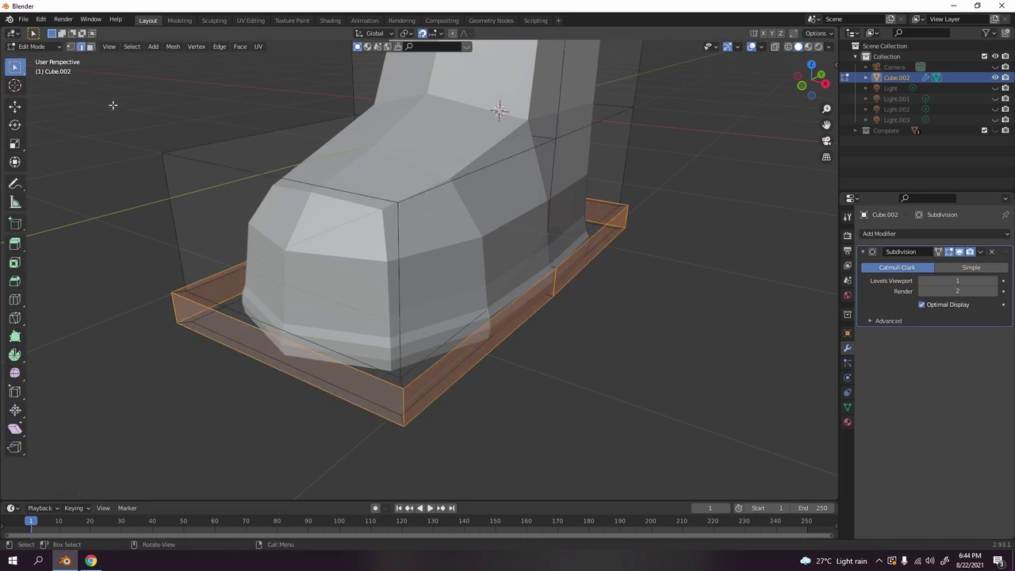
alt+click(406, 406)
Deselect the vertical and stray edges at the sole's right end, leaving only the base loop.
shift+click(559, 280)
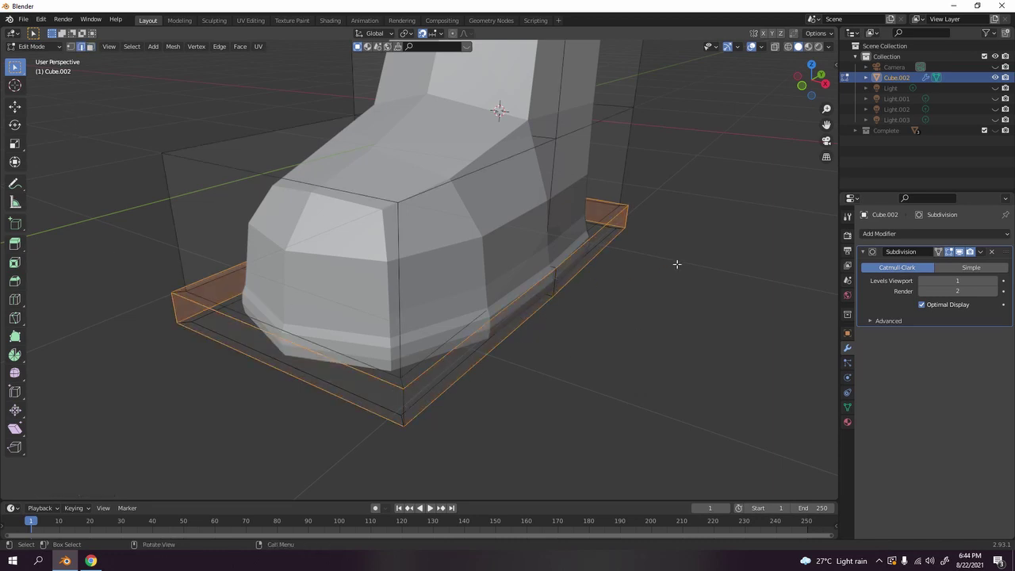
middle_drag(628, 229, 540, 230)
middle_drag(806, 315, 452, 308)
shift+click(480, 294)
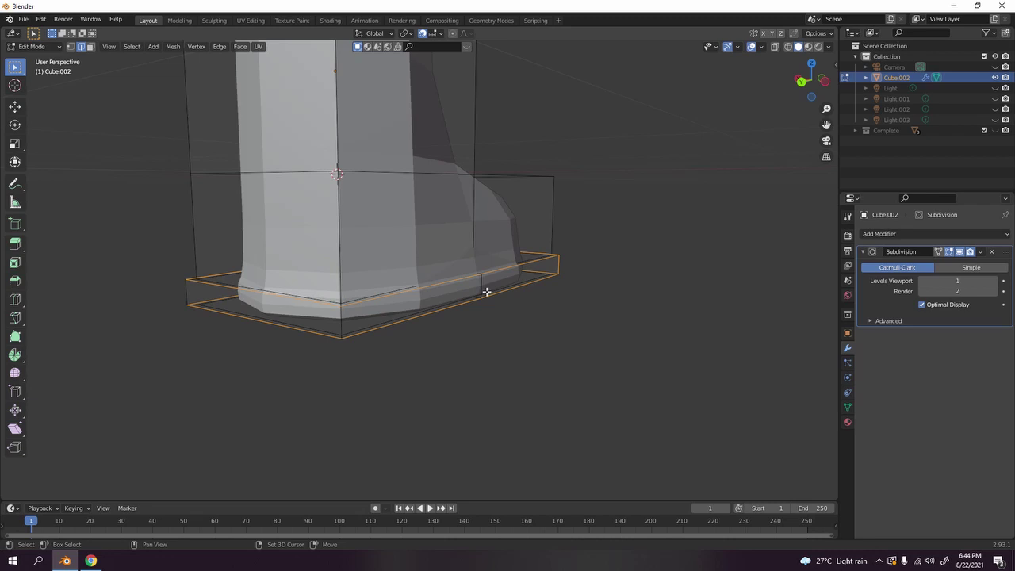
scroll(634, 292, down, 3)
middle_drag(634, 292, 427, 123)
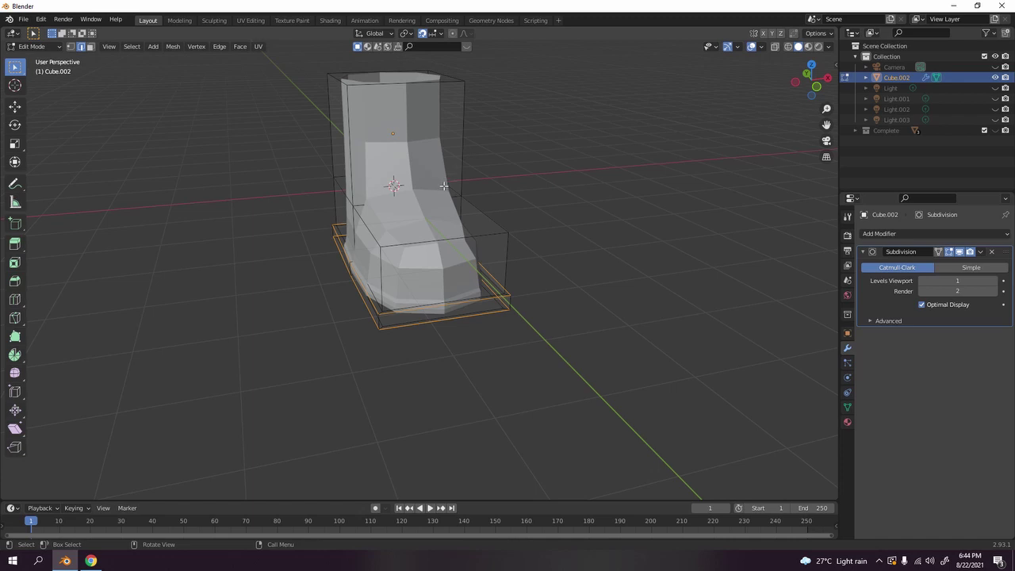
middle_drag(444, 185, 416, 162)
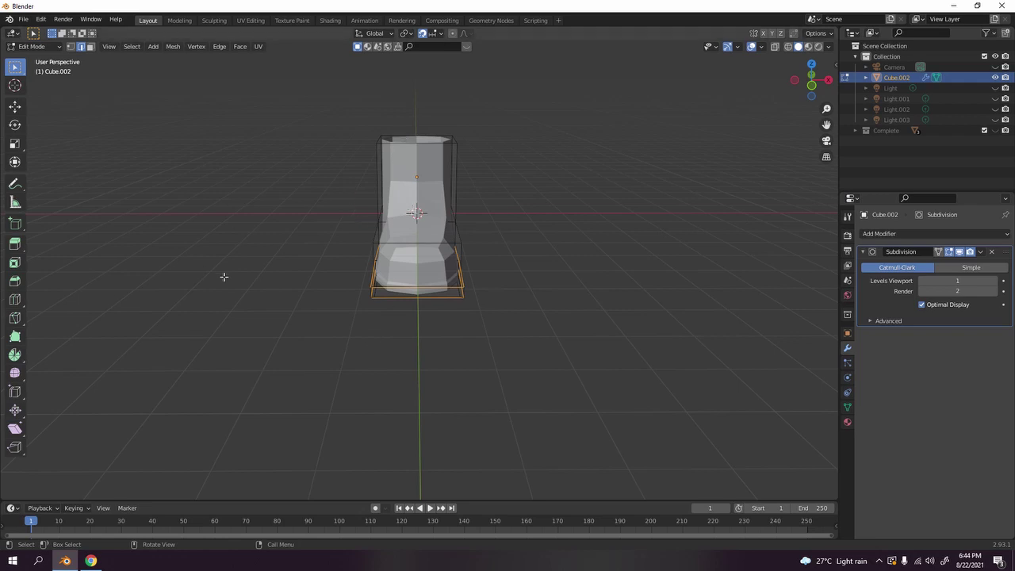
mouse_move(475, 281)
middle_down()
mouse_move(481, 256)
mouse_move(473, 265)
middle_up()
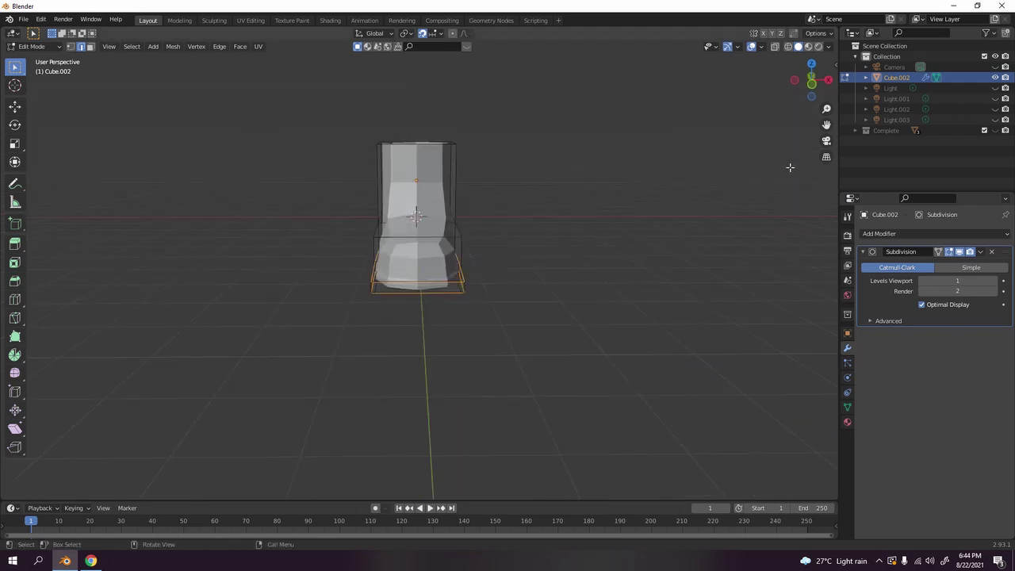
middle_drag(544, 226, 455, 292)
Set the sole edges' Mean Crease to 0.87 in the sidebar and return to Object Mode.
key(n)
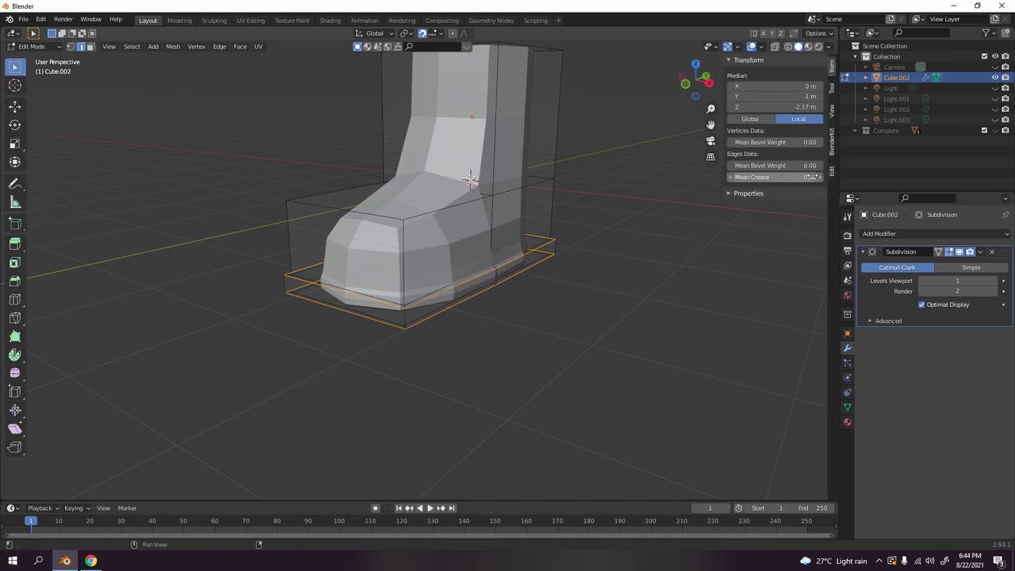
drag(793, 177, 853, 177)
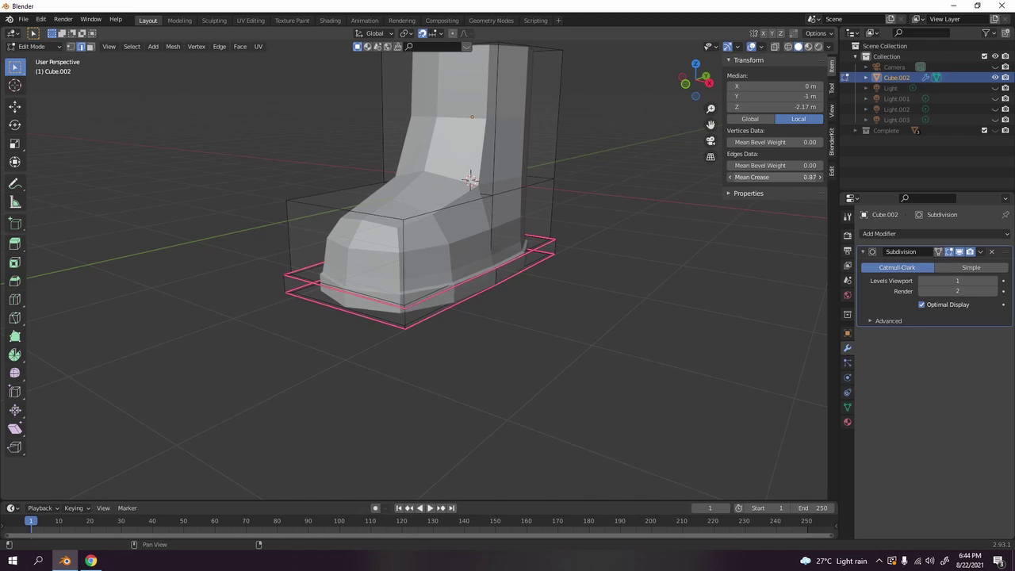
scroll(519, 307, up, 5)
key(Tab)
middle_drag(656, 361, 573, 302)
scroll(373, 261, up, 3)
scroll(440, 280, down, 3)
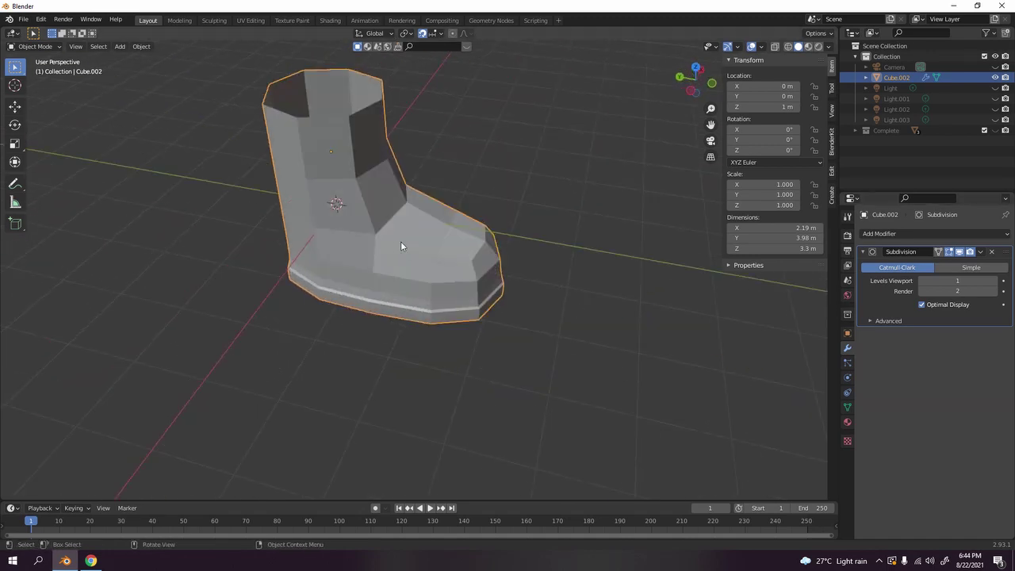
middle_drag(400, 243, 232, 242)
middle_drag(597, 233, 460, 207)
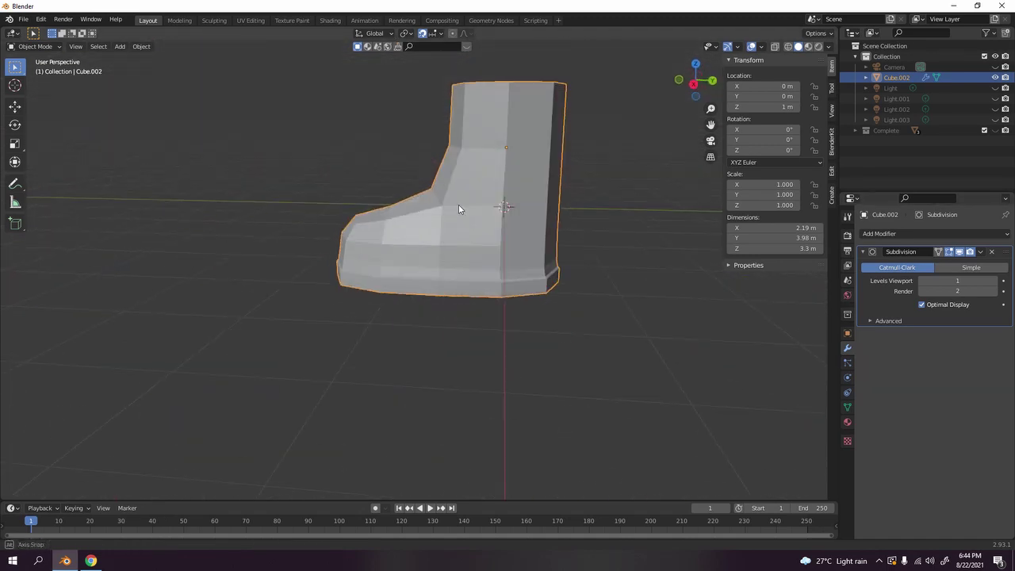
key(Tab)
middle_drag(565, 207, 641, 288)
click(544, 227)
key(g)
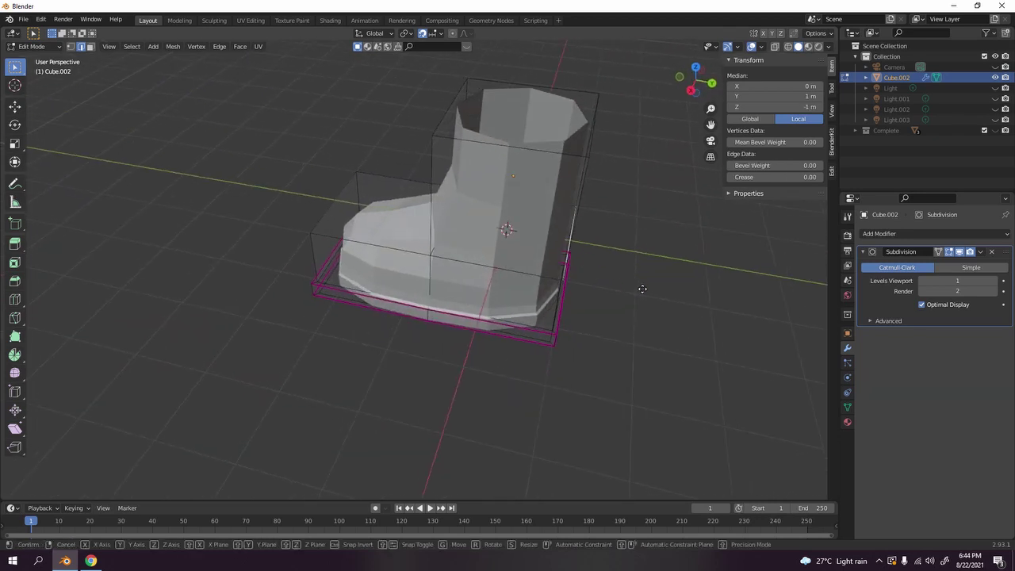
key(y)
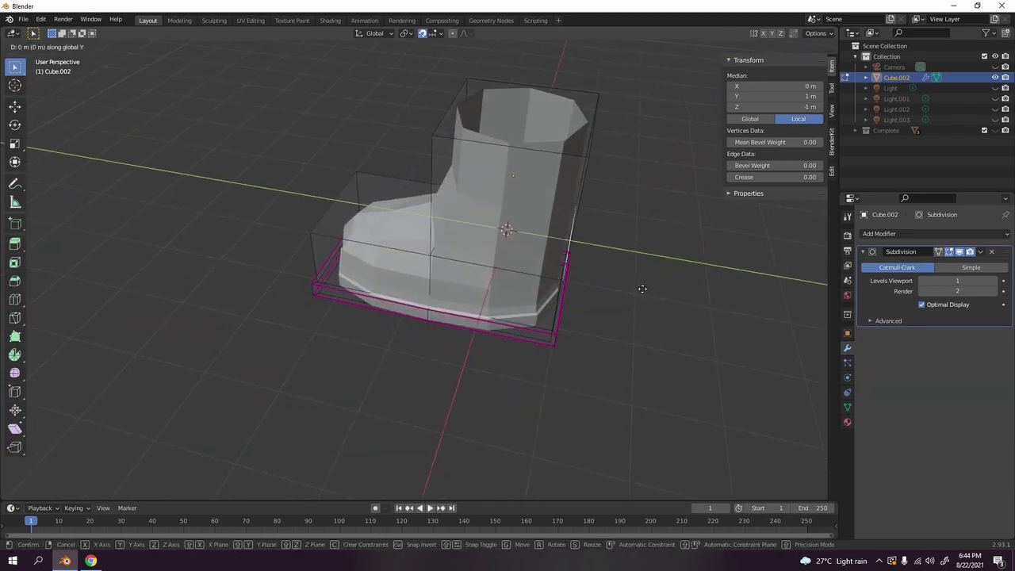
right_click(643, 289)
scroll(572, 282, up, 6)
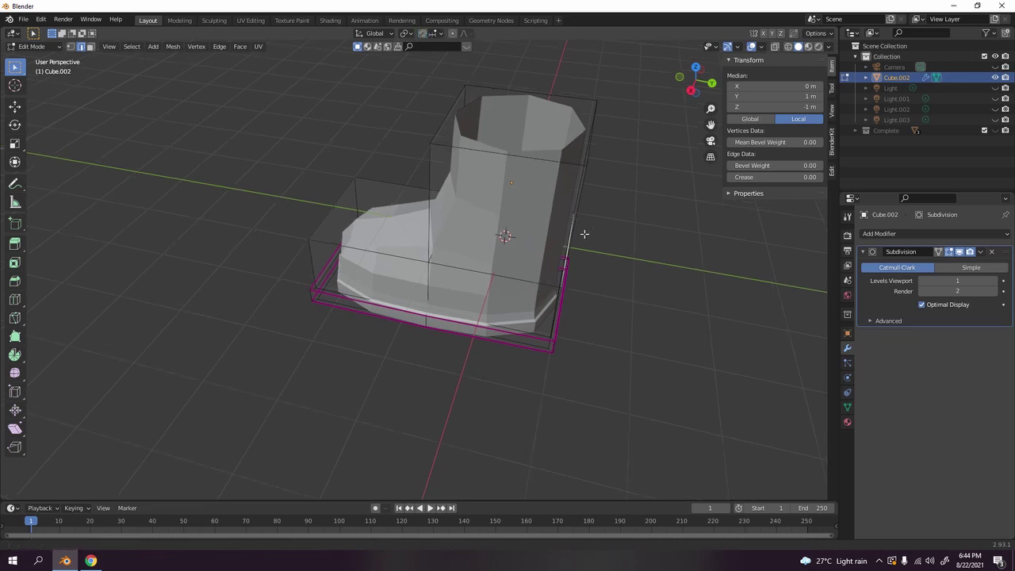
shift+middle_drag(572, 282, 517, 250)
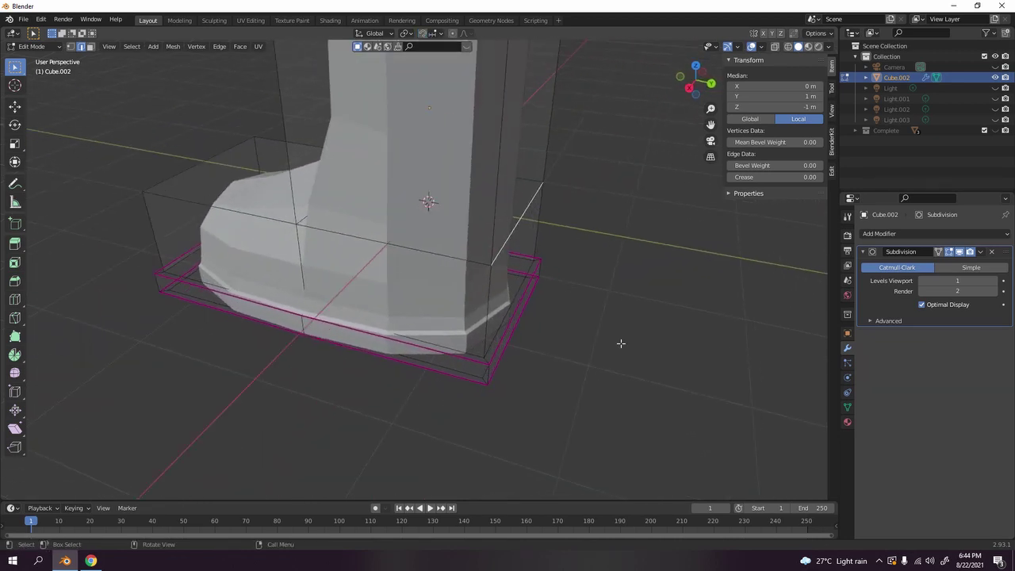
key(Tab)
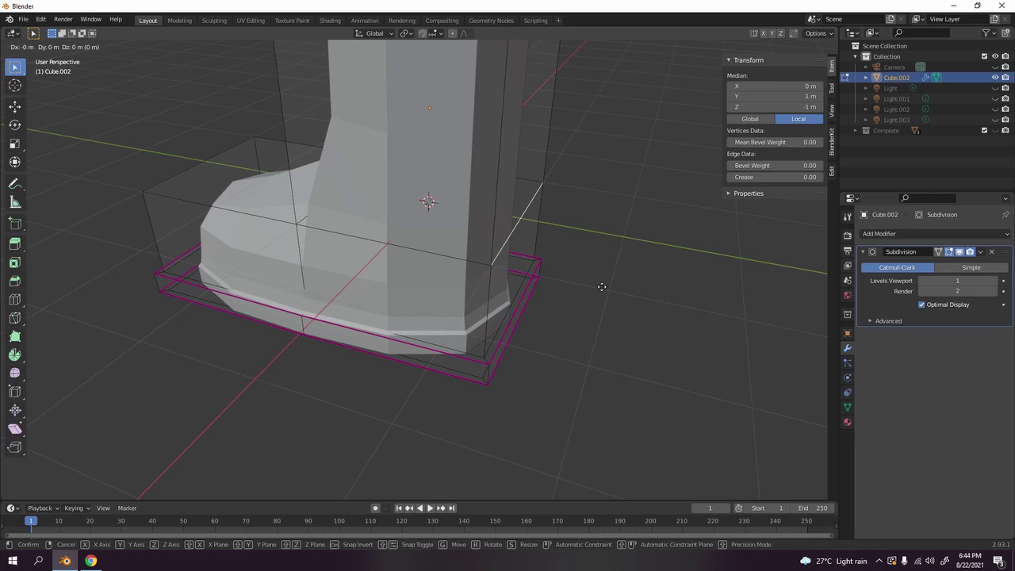
scroll(480, 284, down, 5)
middle_drag(480, 285, 535, 366)
key(Tab)
key(Tab)
click(565, 247)
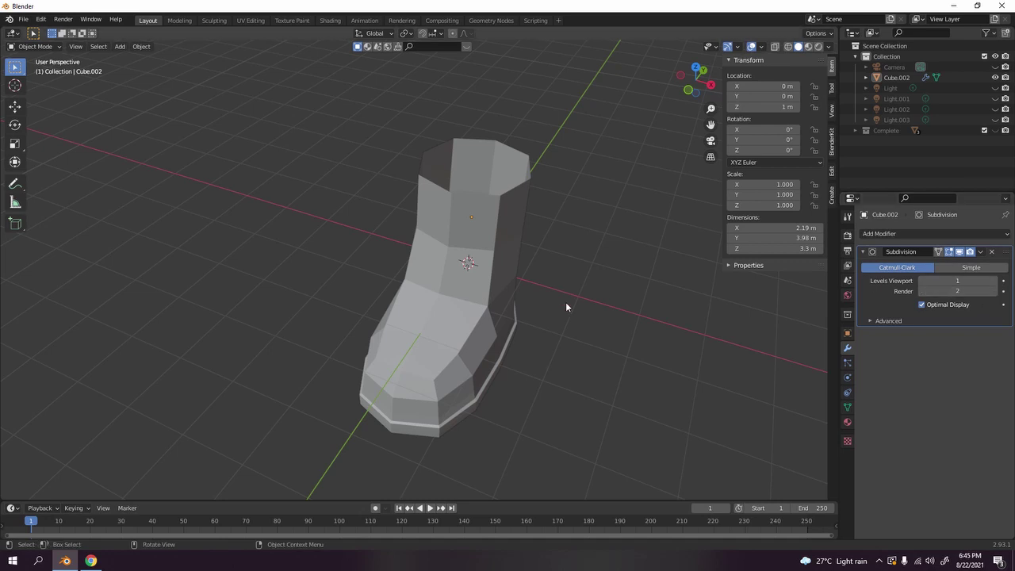
Preview the boot's Subdivision viewport levels 2 and 3, then set the level back to 1.
middle_drag(567, 302, 863, 294)
click(996, 281)
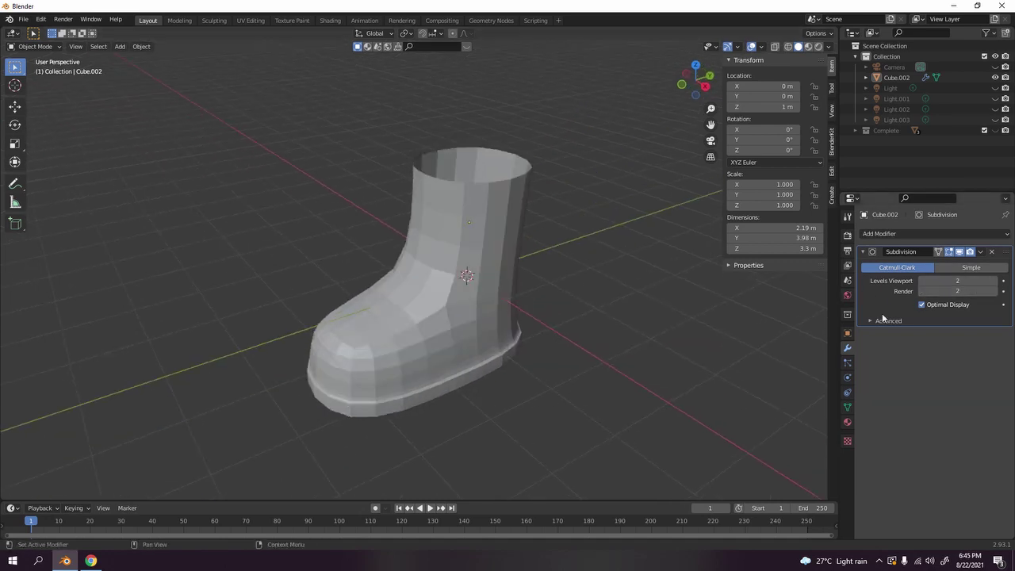
middle_drag(603, 301, 733, 306)
click(997, 281)
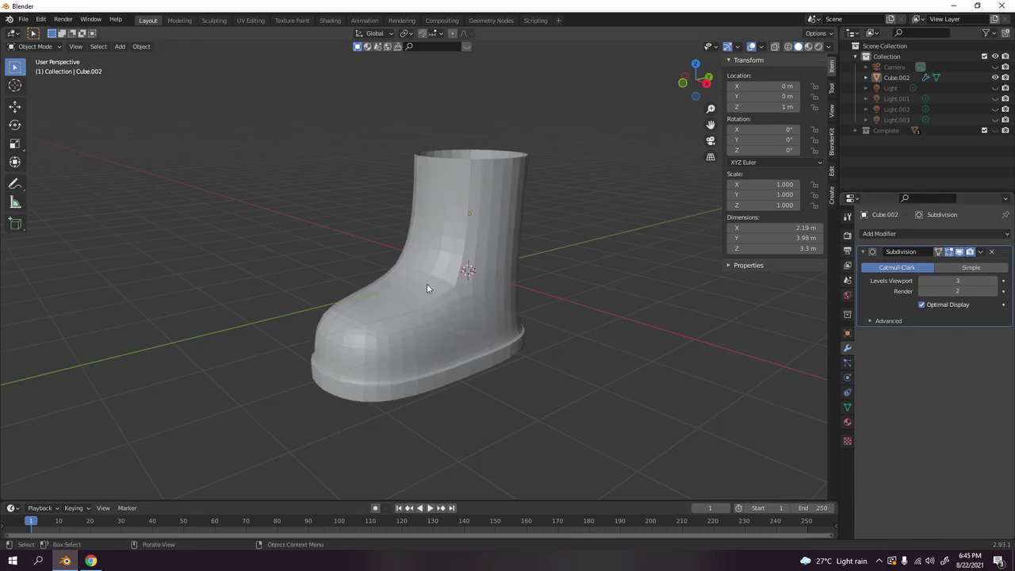
middle_drag(427, 287, 444, 311)
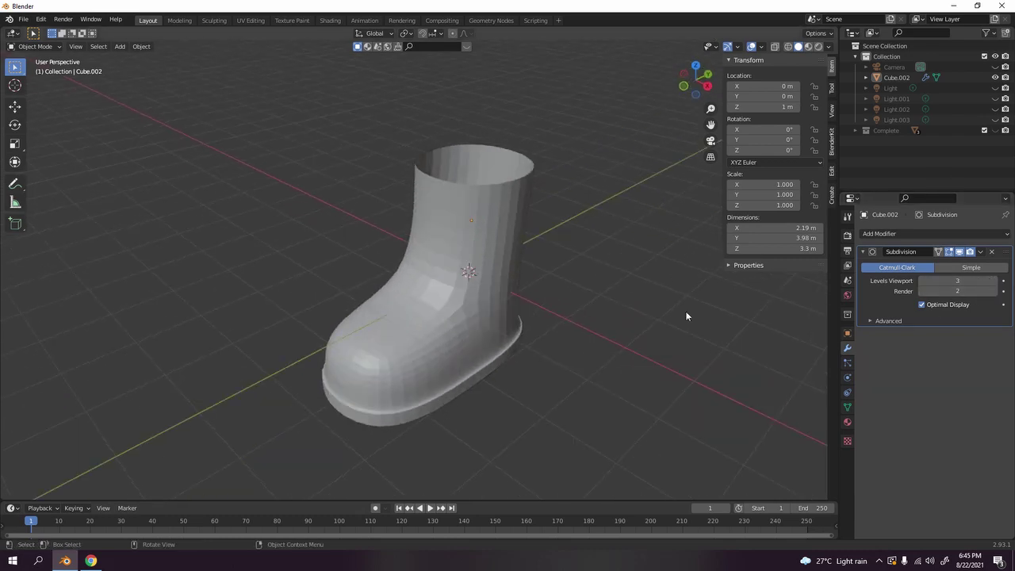
click(921, 280)
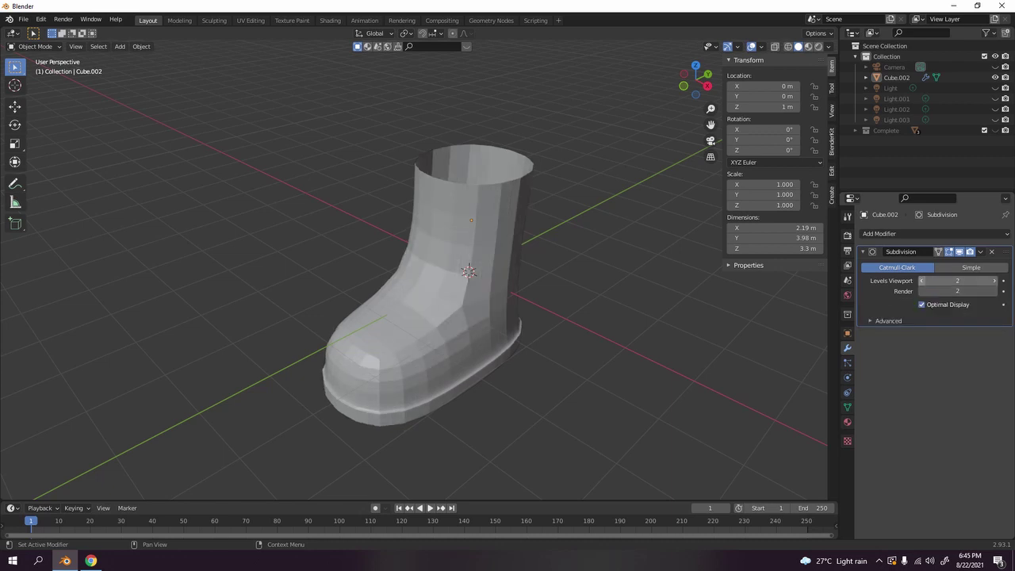
click(922, 280)
middle_drag(621, 350, 543, 271)
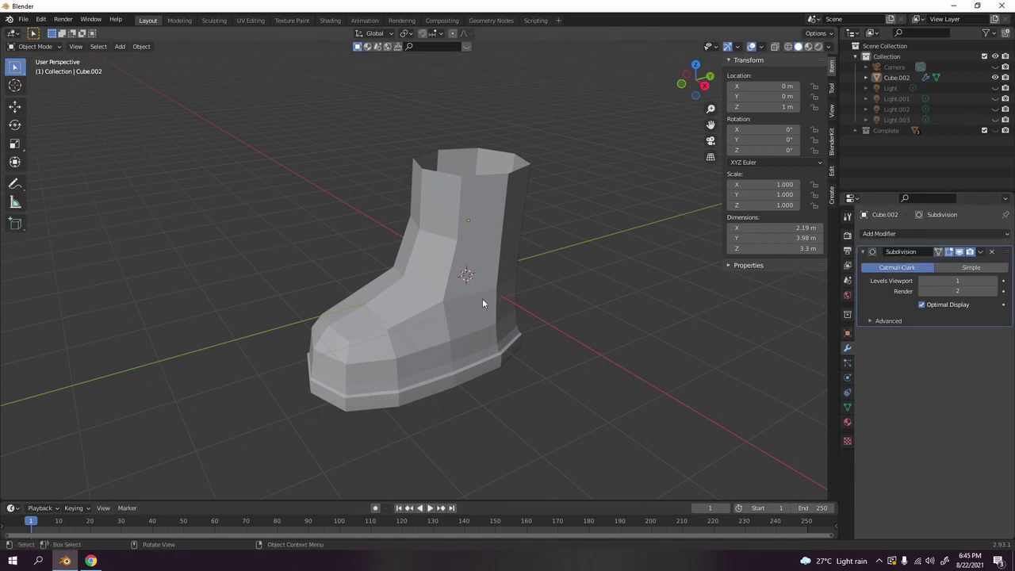
Select the boot and switch it into Edit Mode.
click(476, 351)
key(Tab)
middle_drag(476, 352, 590, 312)
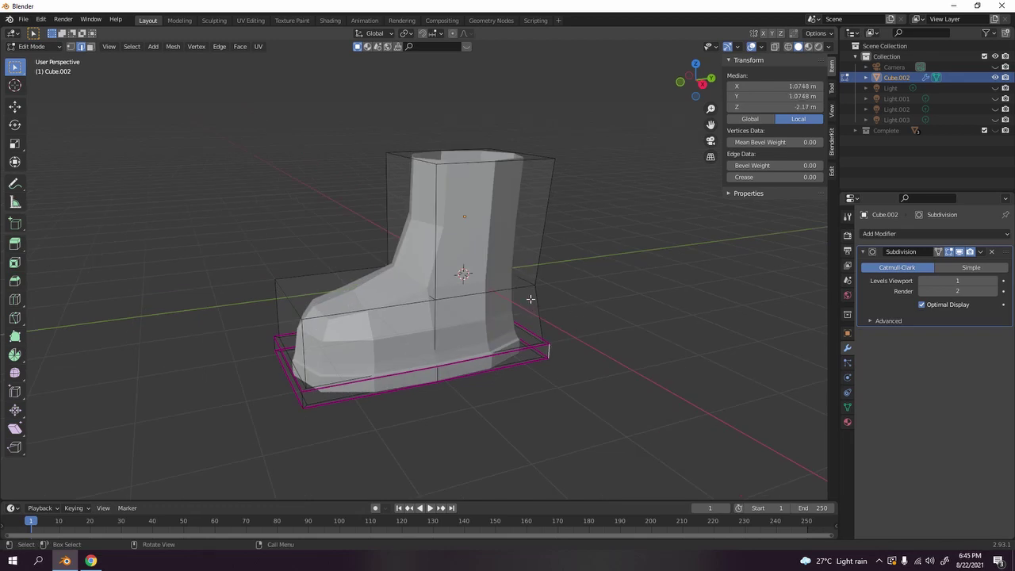
Merge all the boot's overlapping vertices by distance and return to Object Mode.
scroll(535, 295, up, 4)
scroll(565, 297, down, 4)
key(a)
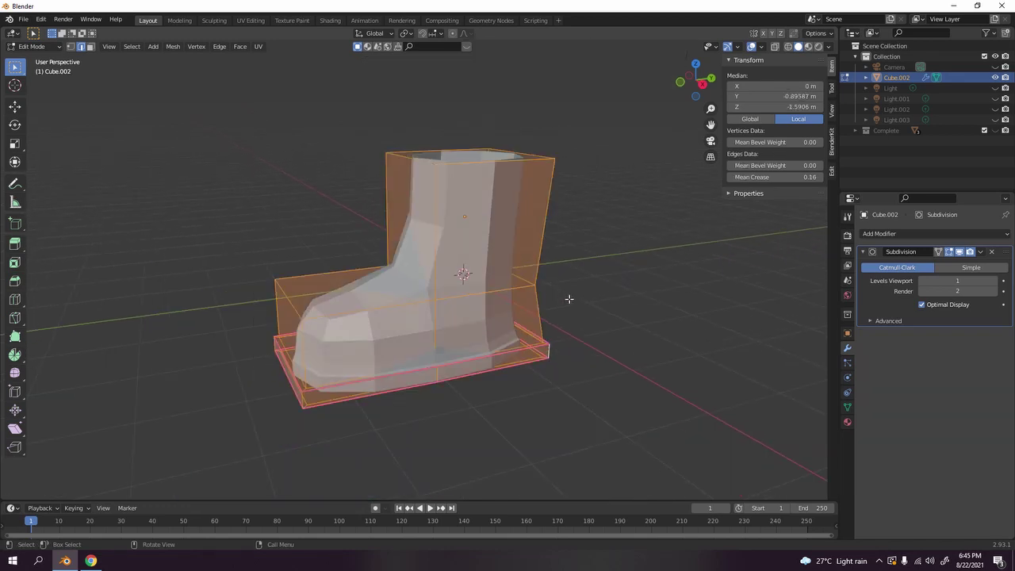
key(m)
click(559, 343)
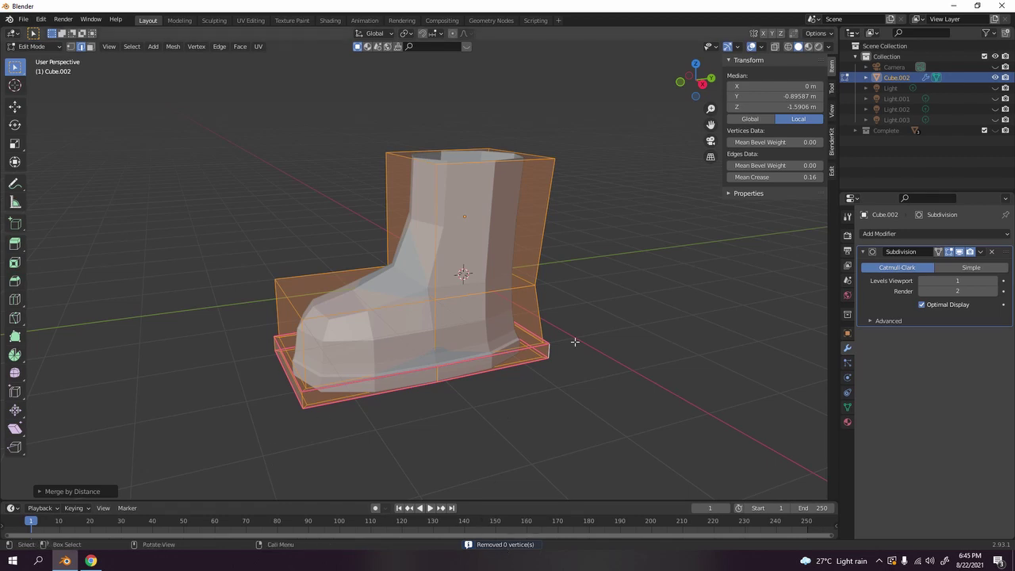
key(Tab)
click(584, 278)
Add a Solidify modifier to the boot, preview Subdivision levels 2 and 3, then return to 1.
click(881, 234)
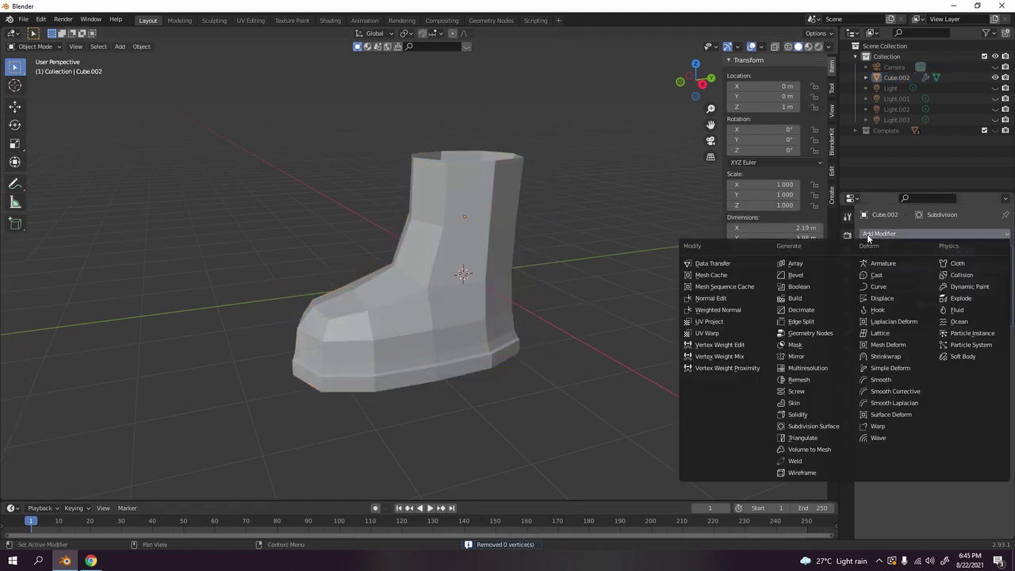
click(762, 414)
middle_drag(676, 307, 594, 277)
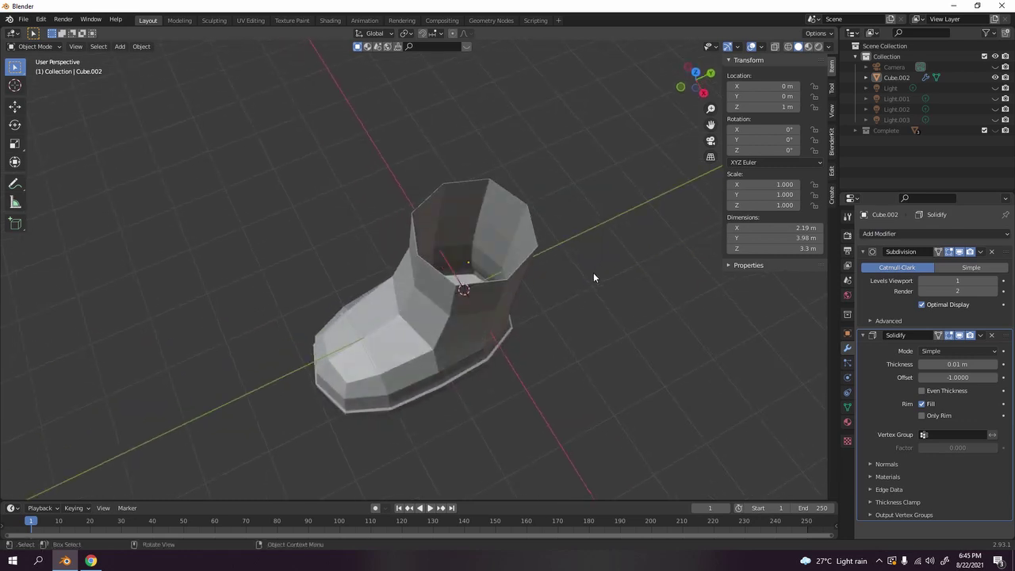
scroll(547, 299, up, 5)
middle_drag(546, 299, 674, 335)
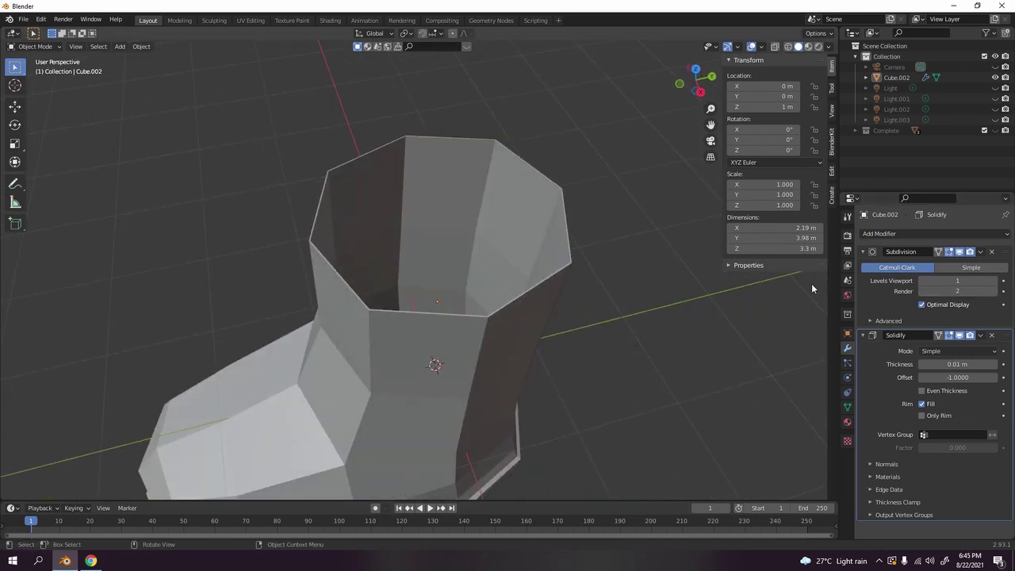
click(995, 282)
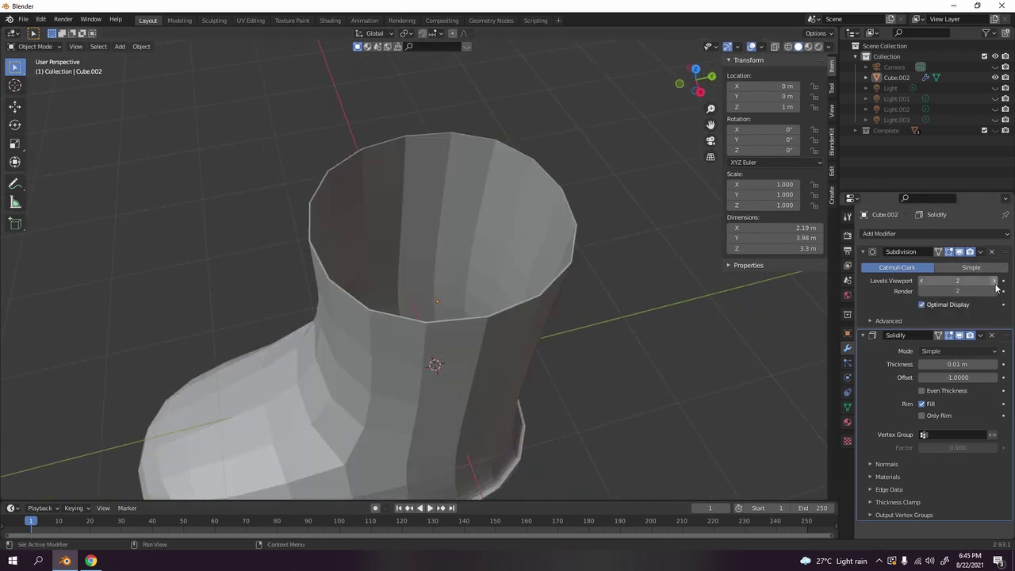
click(994, 282)
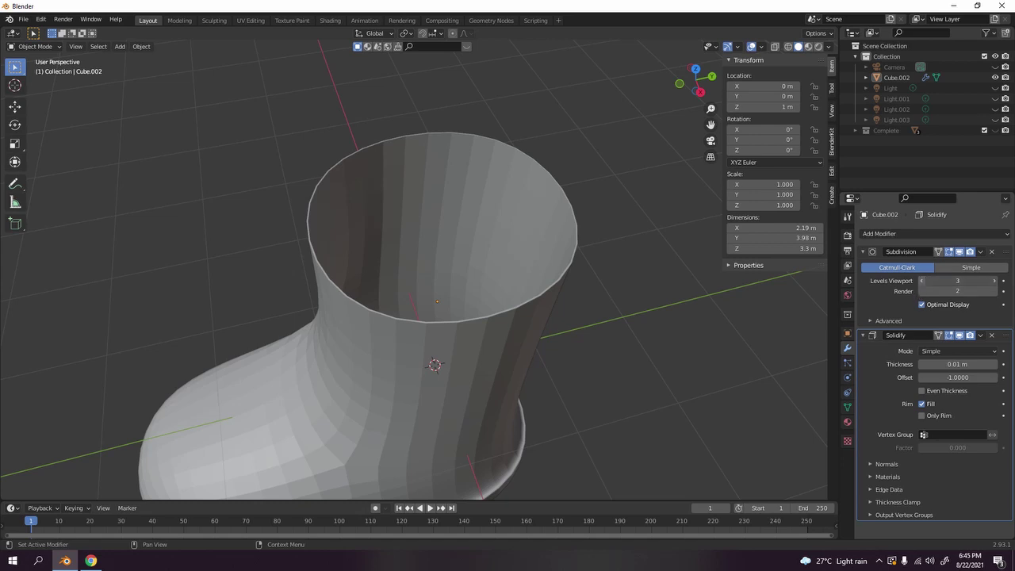
click(922, 281)
click(922, 280)
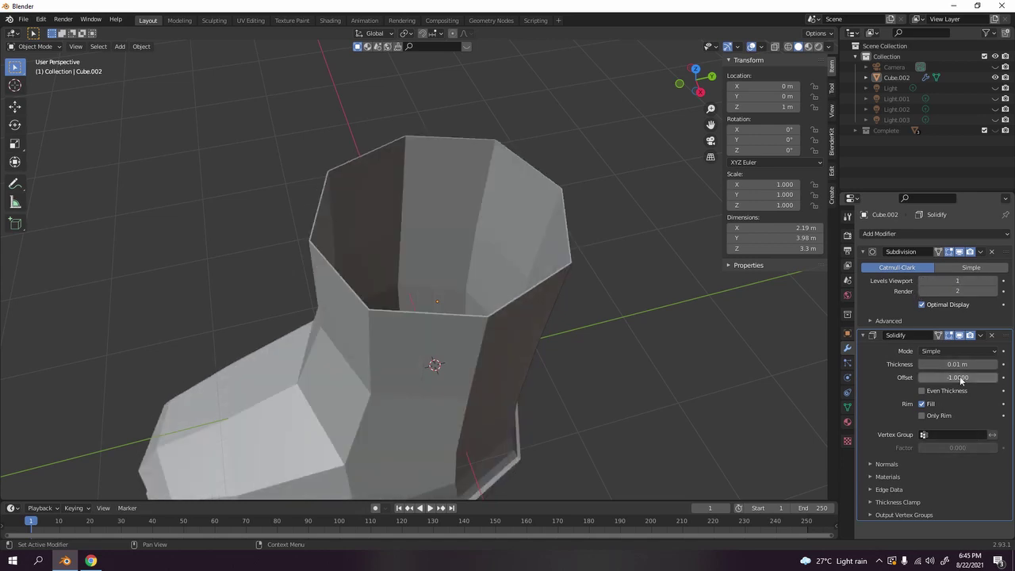
Increase the Solidify thickness to 0.04 m.
click(995, 364)
click(996, 364)
click(995, 365)
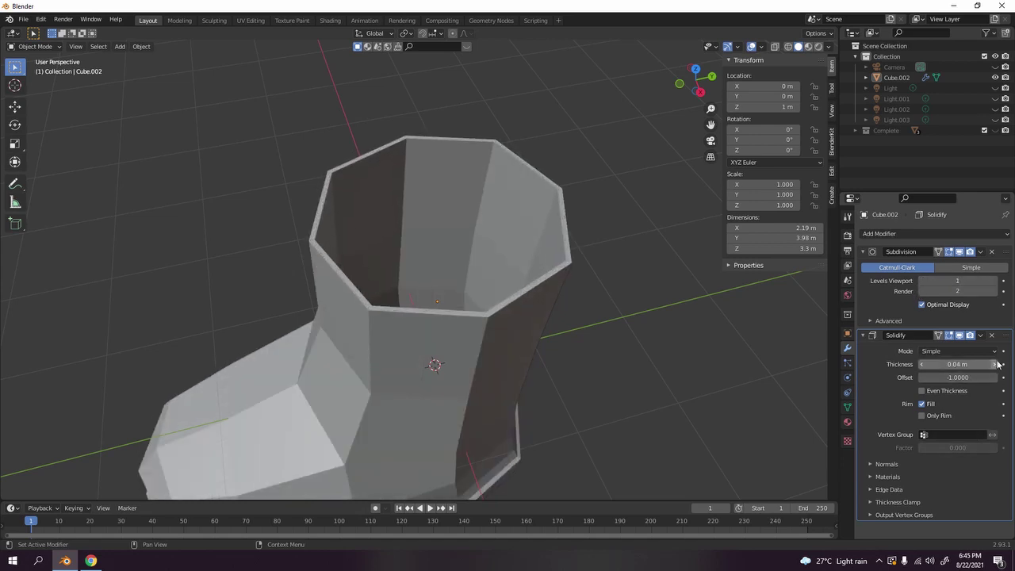
scroll(491, 426, down, 4)
middle_drag(491, 426, 533, 335)
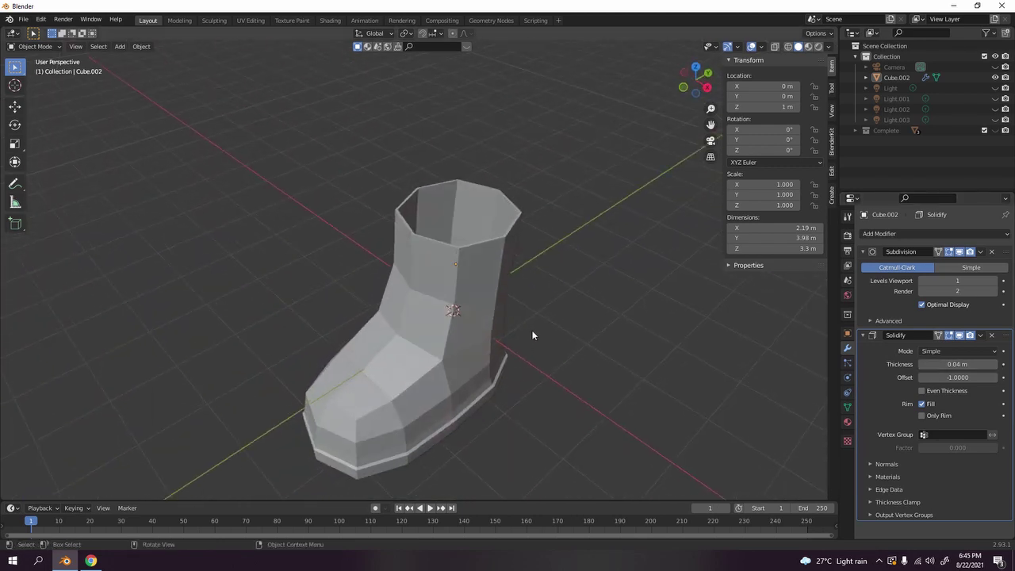
Preview Subdivision level 3 again, lower it back to 1, and open the Shading workspace.
click(993, 280)
click(993, 281)
middle_drag(492, 295, 454, 291)
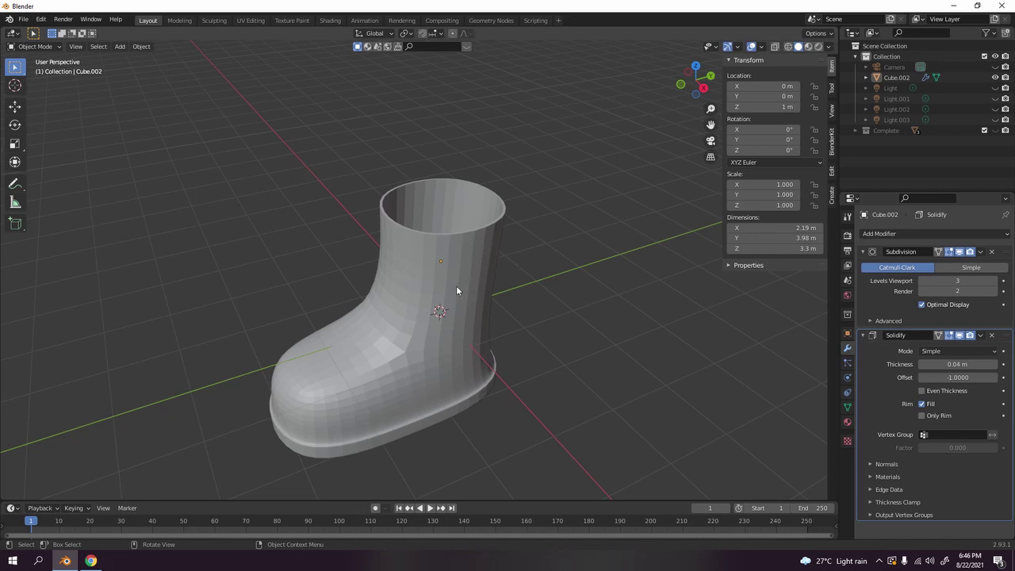
click(921, 281)
click(921, 281)
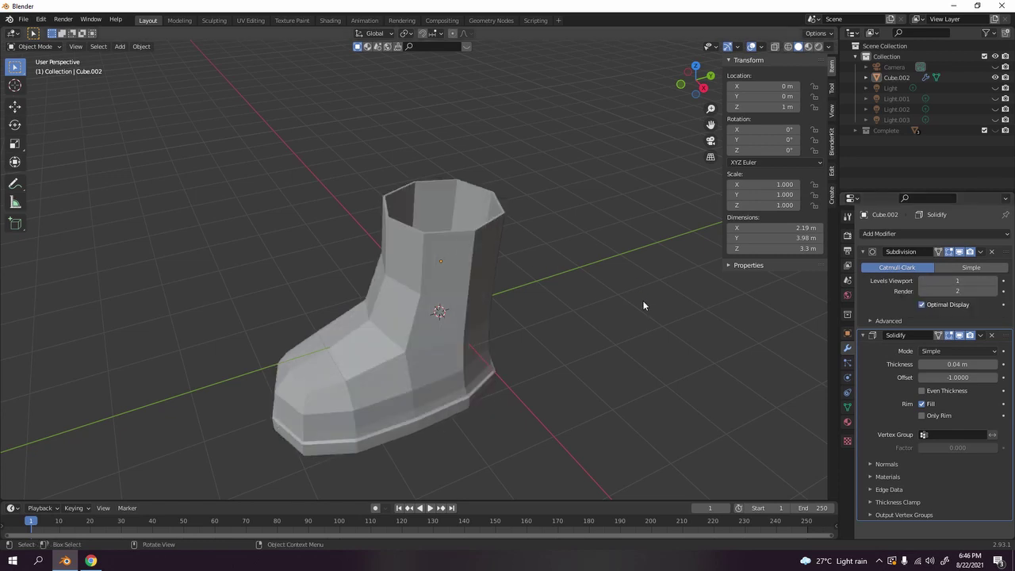
scroll(496, 347, down, 3)
middle_drag(497, 347, 403, 281)
click(499, 322)
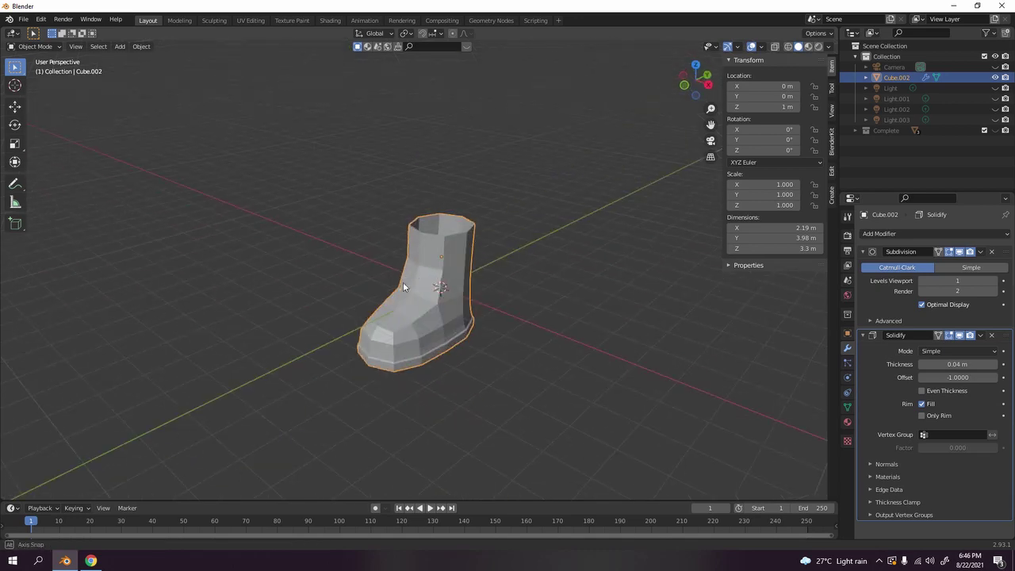
click(504, 230)
mouse_move(494, 272)
middle_down()
mouse_move(463, 252)
mouse_move(493, 263)
middle_up()
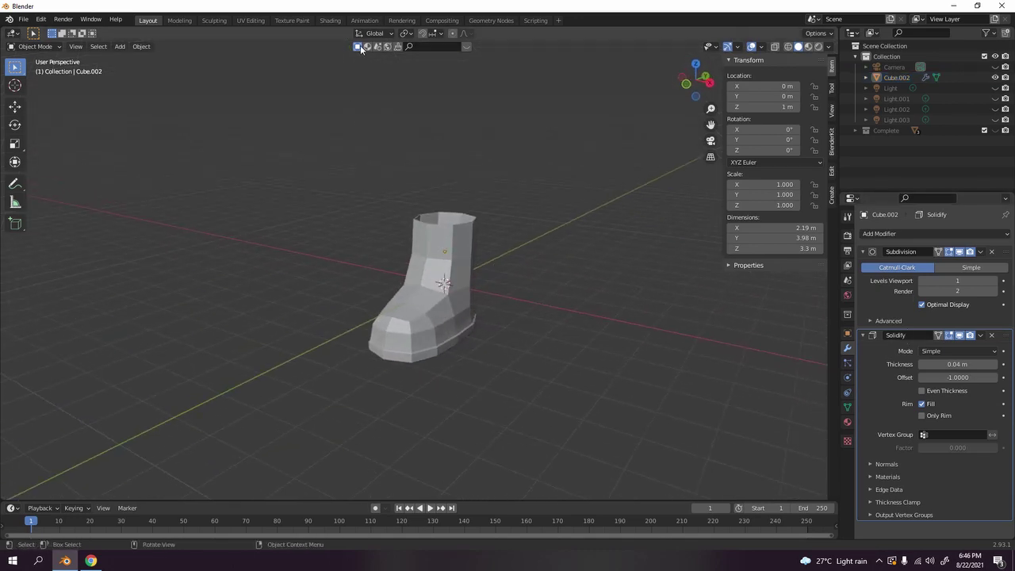
click(330, 20)
Create Material.001 for the boot and set its Base Color to yellow.
middle_drag(613, 184, 536, 211)
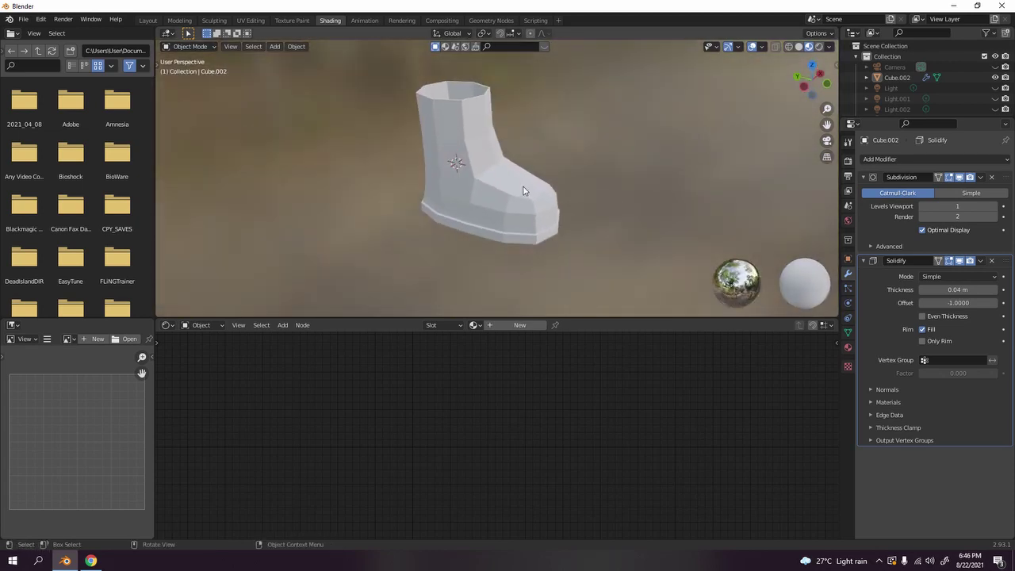
click(523, 188)
click(535, 324)
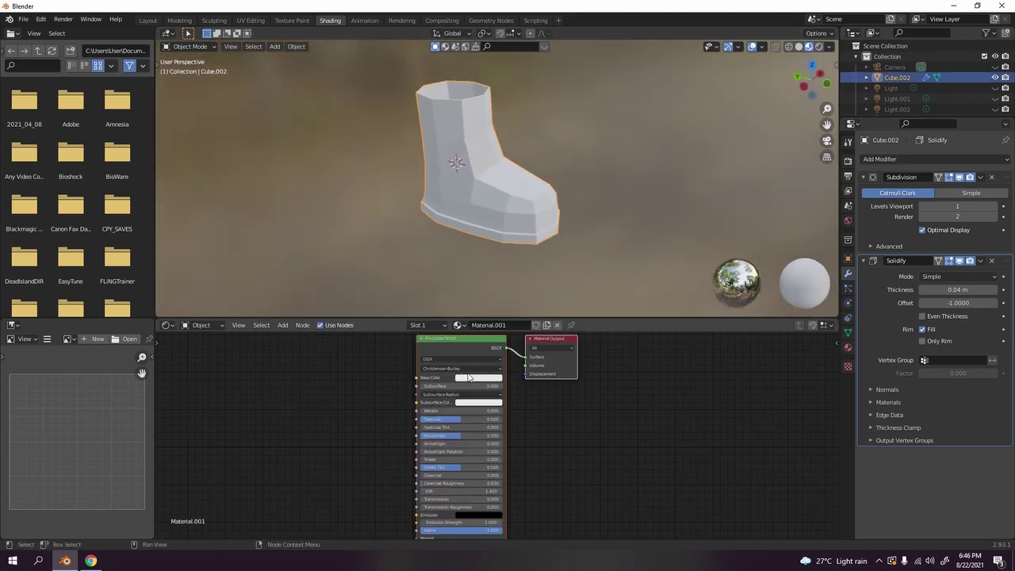
scroll(489, 383, up, 4)
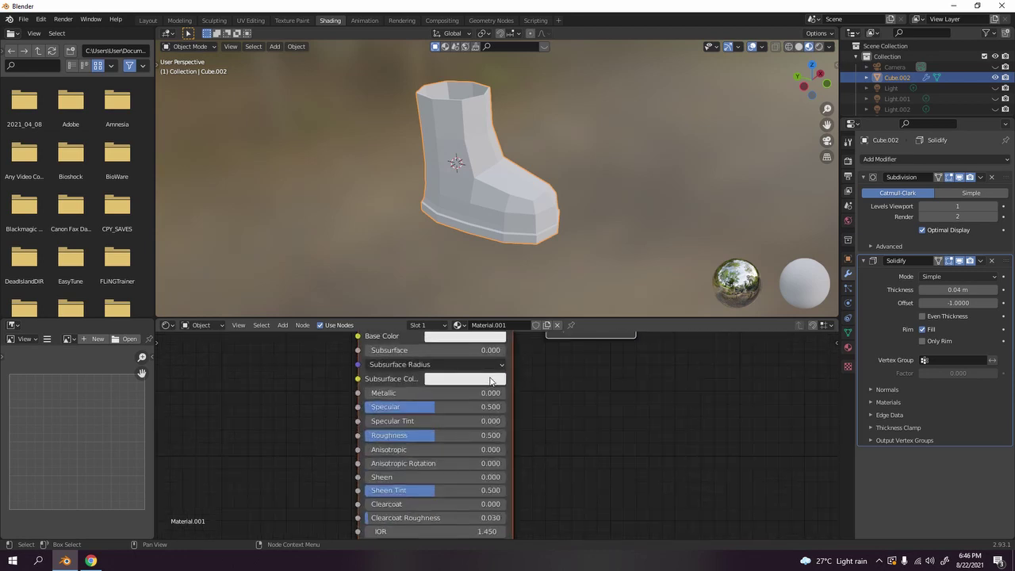
click(476, 402)
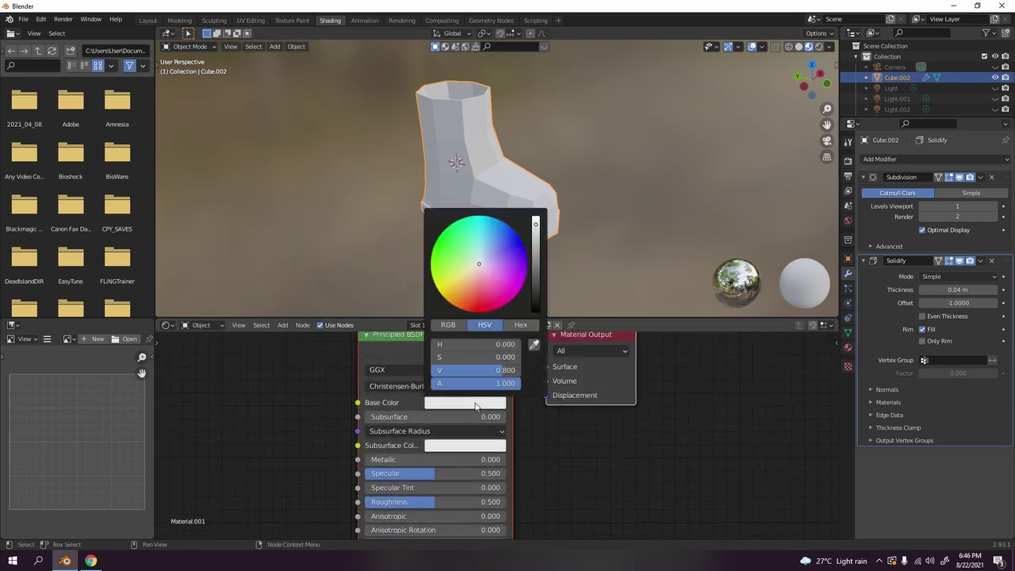
mouse_move(474, 264)
mouse_down()
mouse_move(440, 242)
mouse_move(464, 262)
mouse_move(452, 295)
mouse_move(438, 290)
mouse_up()
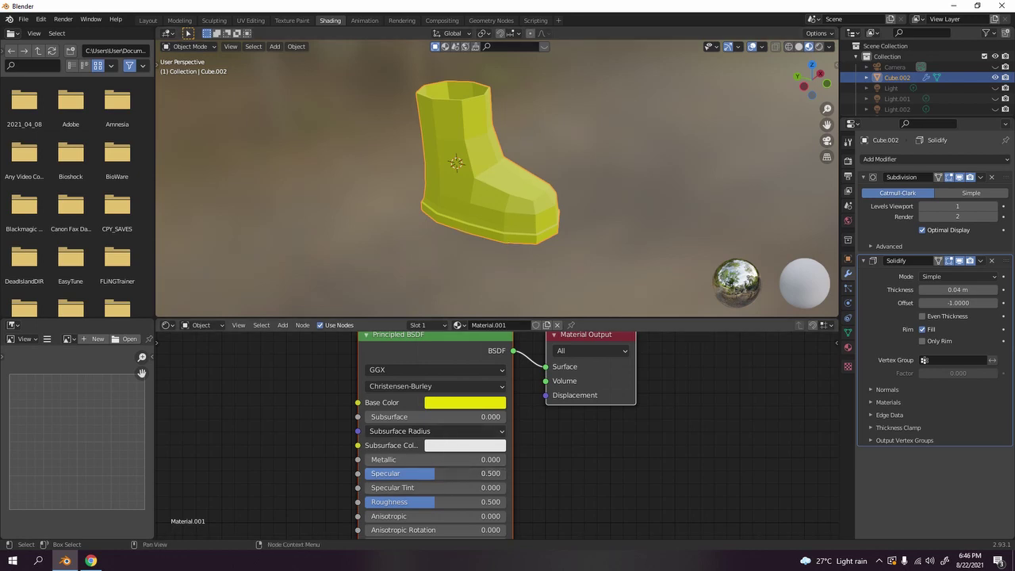
Set the material's Specular to 0.164 and Roughness to about 0.9.
drag(384, 473, 508, 473)
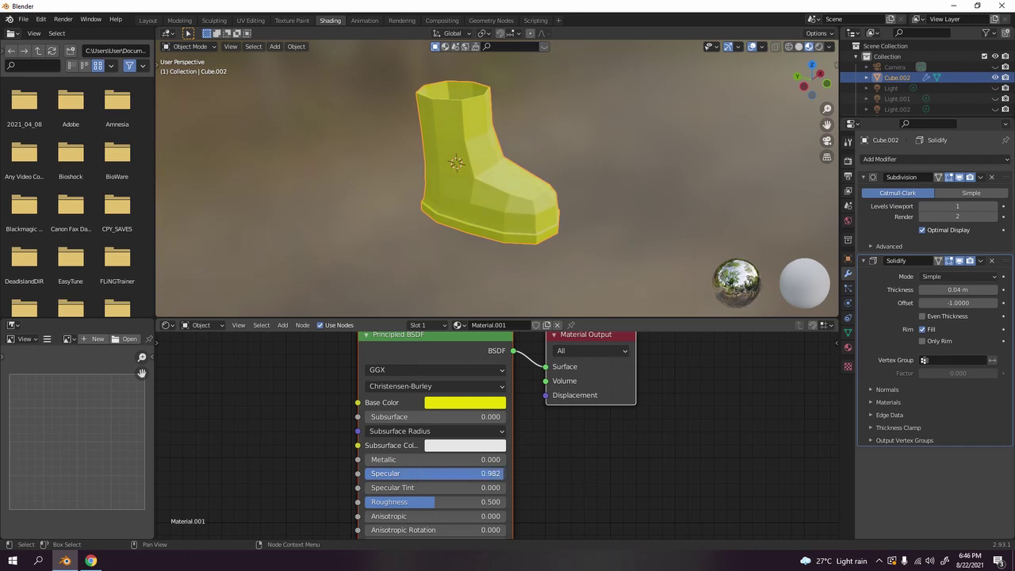
drag(505, 474, 388, 473)
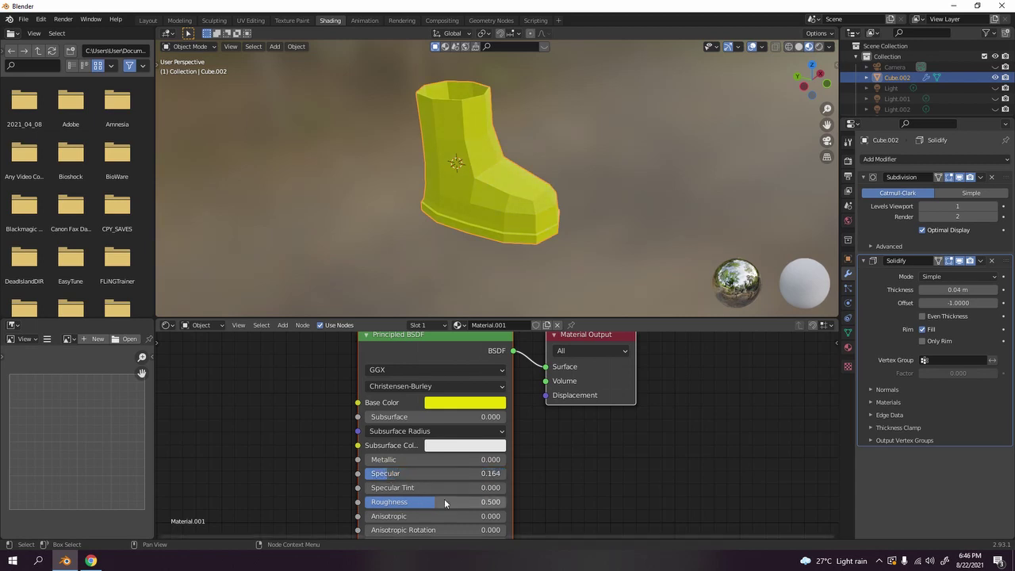
drag(444, 501, 498, 505)
Darken Material.001's Base Color to near-black (V 0.026) and return to the Layout workspace.
click(634, 200)
middle_drag(655, 199, 547, 205)
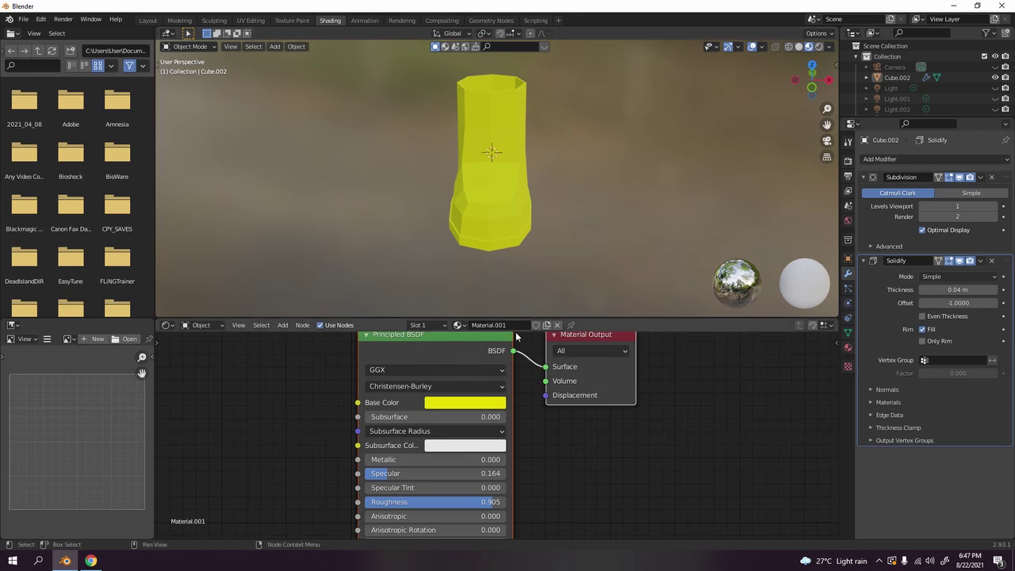
click(494, 406)
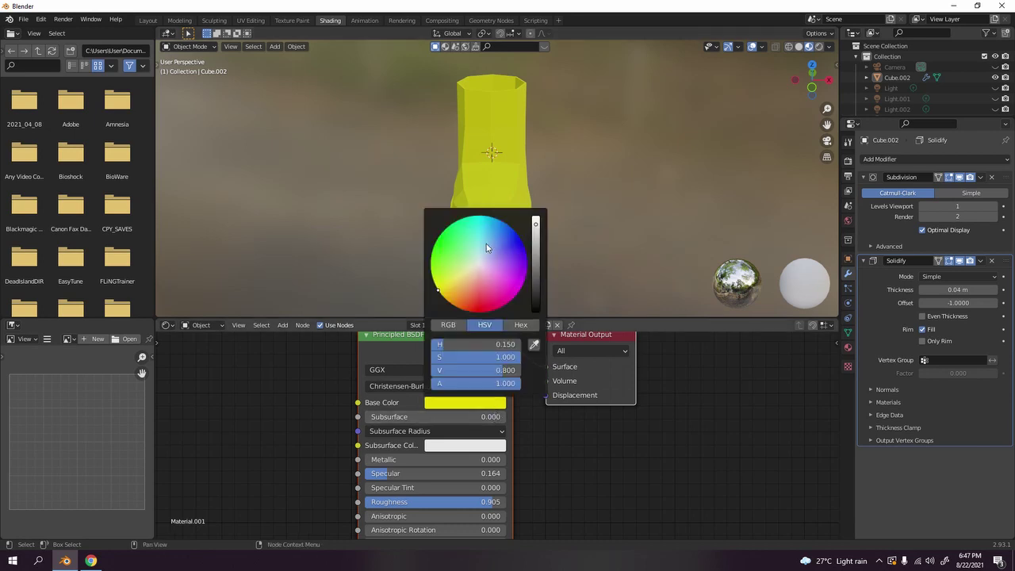
drag(495, 344, 443, 343)
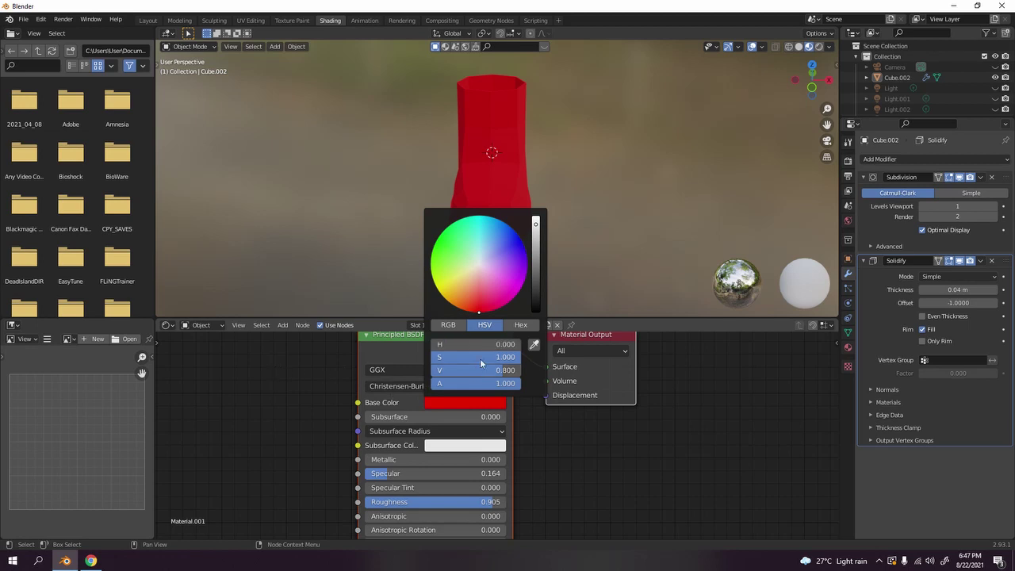
drag(480, 359, 435, 363)
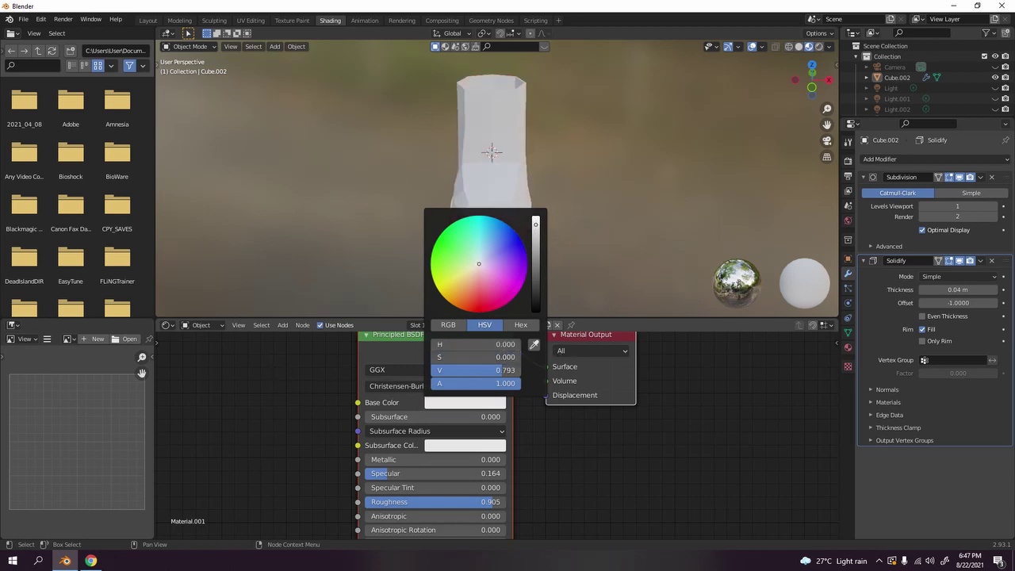
drag(501, 370, 468, 370)
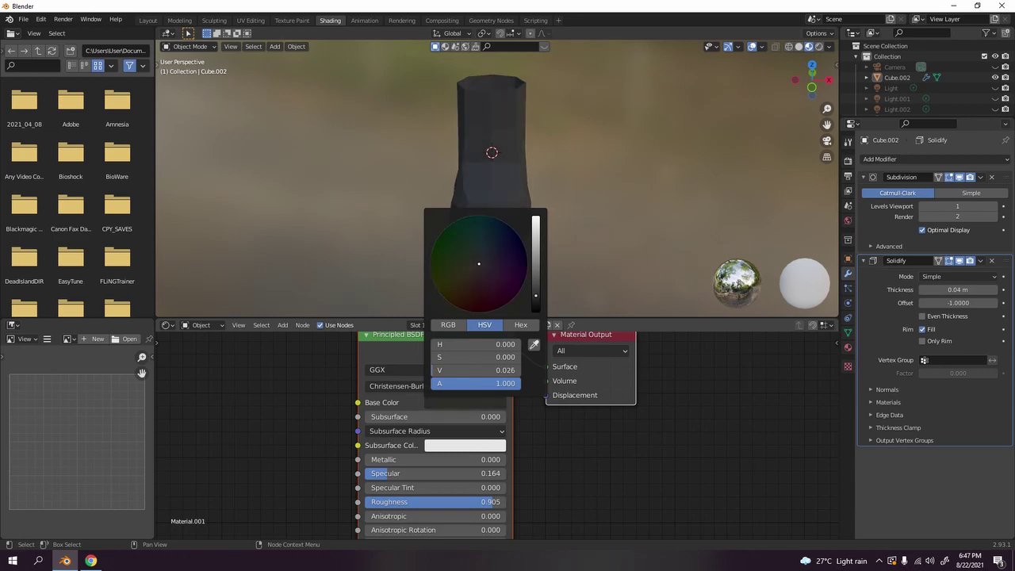
scroll(411, 213, down, 3)
middle_drag(411, 214, 419, 183)
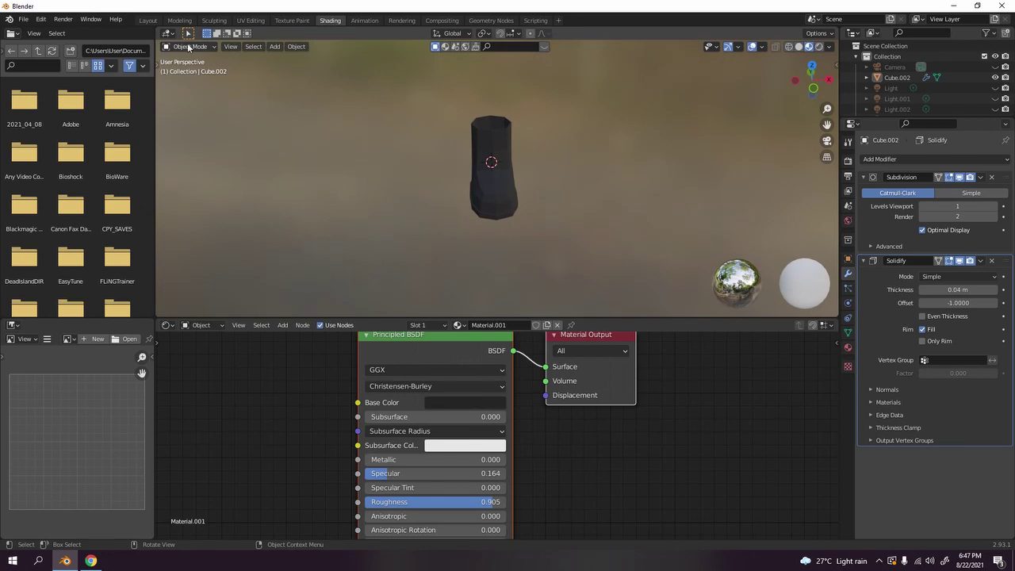
click(147, 20)
Switch the viewport to Material Preview to see the black boot.
scroll(476, 297, up, 3)
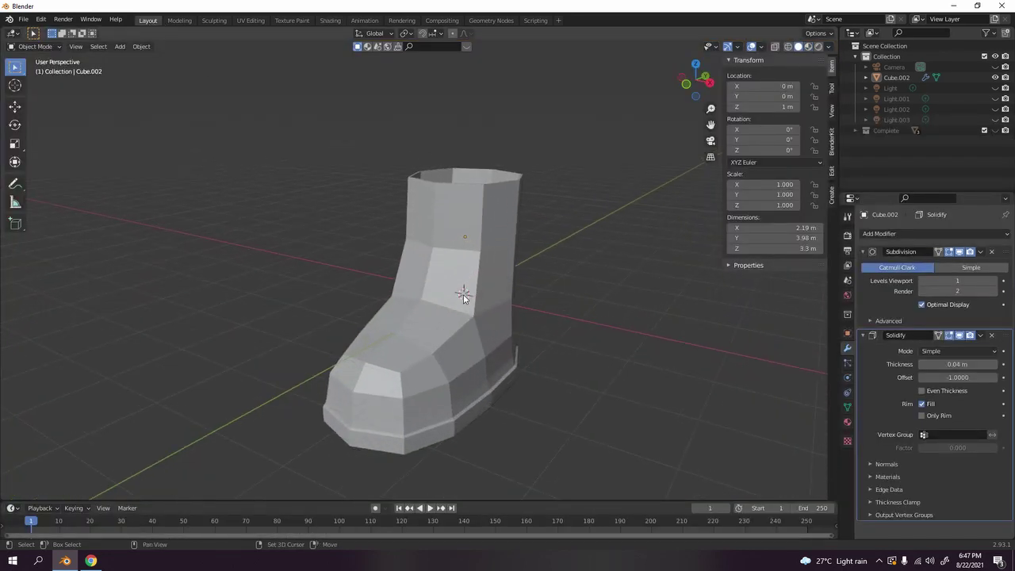
click(500, 273)
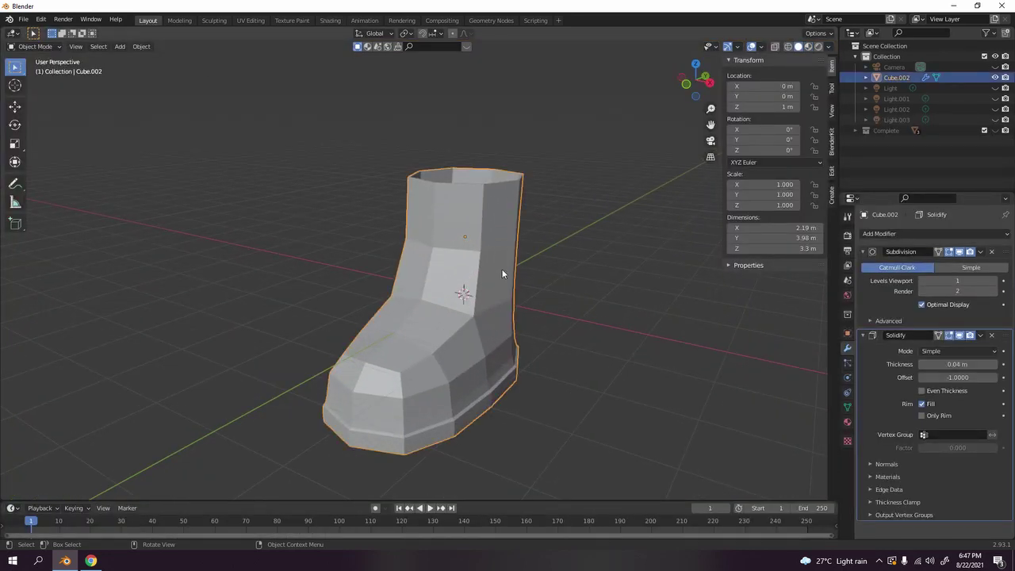
click(808, 47)
scroll(476, 286, down, 3)
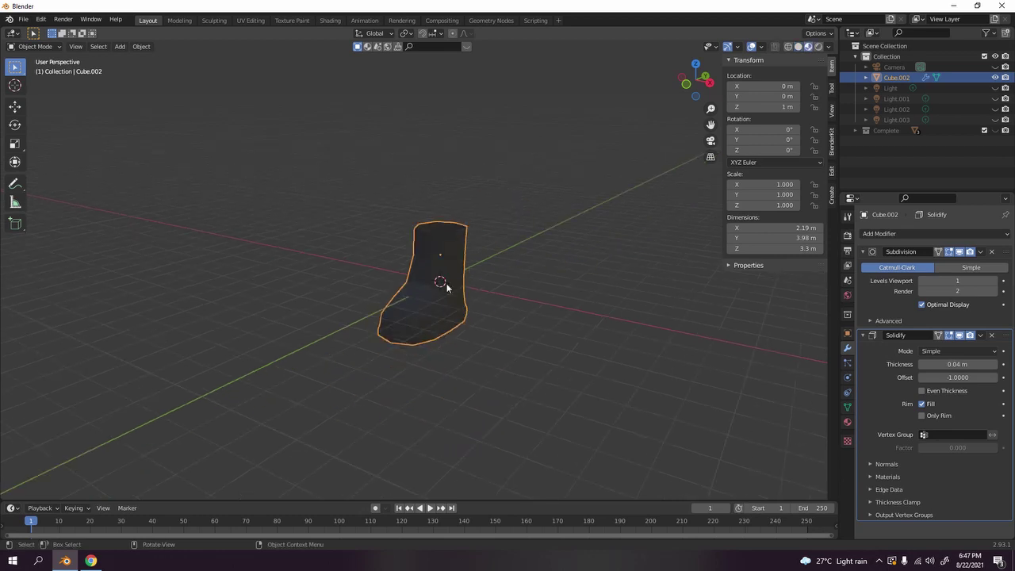
click(507, 238)
mouse_move(508, 238)
middle_down()
mouse_move(539, 253)
mouse_move(527, 303)
mouse_move(519, 291)
mouse_move(553, 277)
middle_up()
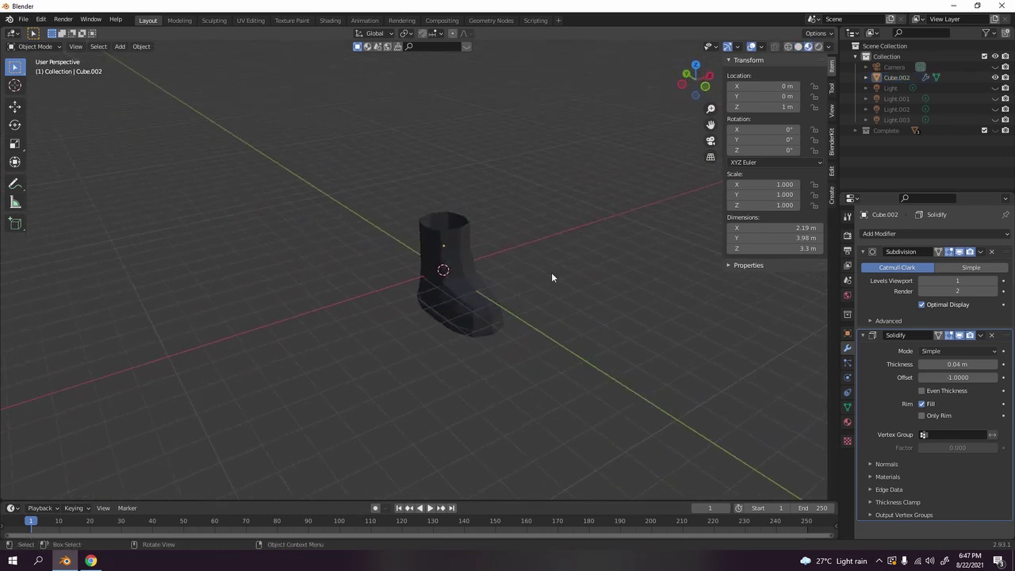
Raise the boot along Z to 2.2947 m so its sole sits on the grid.
click(464, 296)
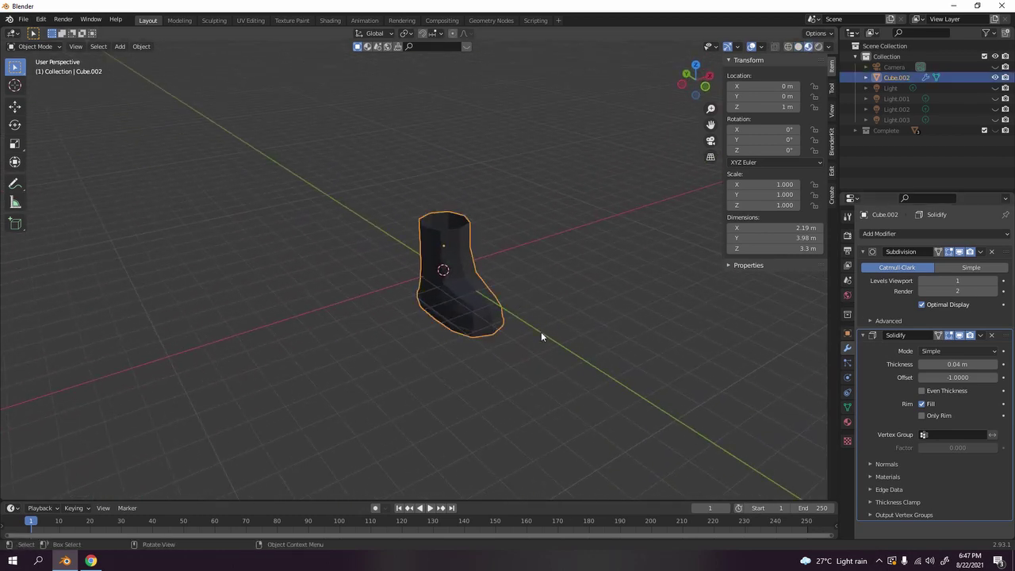
key(KP_1)
text(gz)
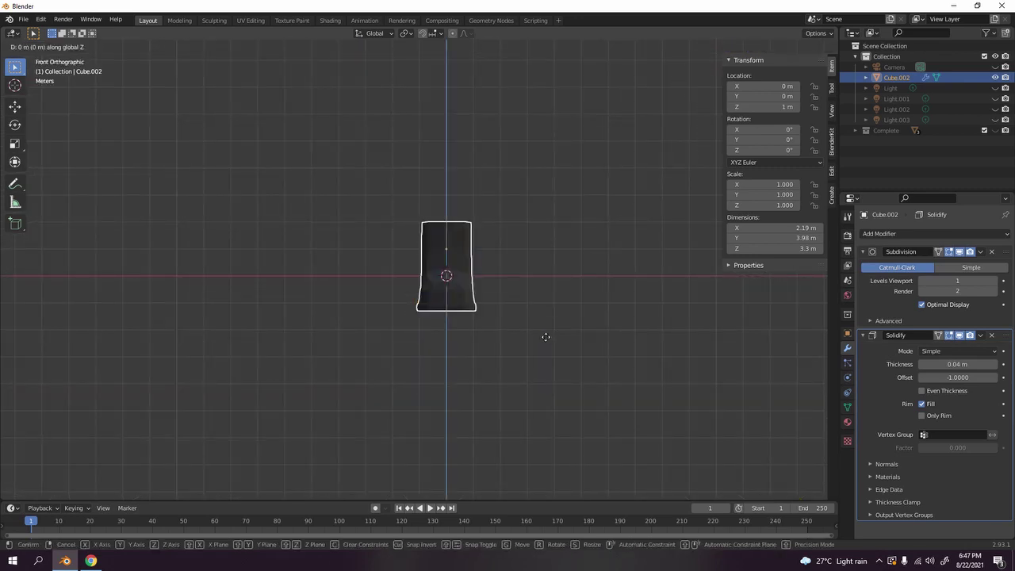
text(1)
key(Escape)
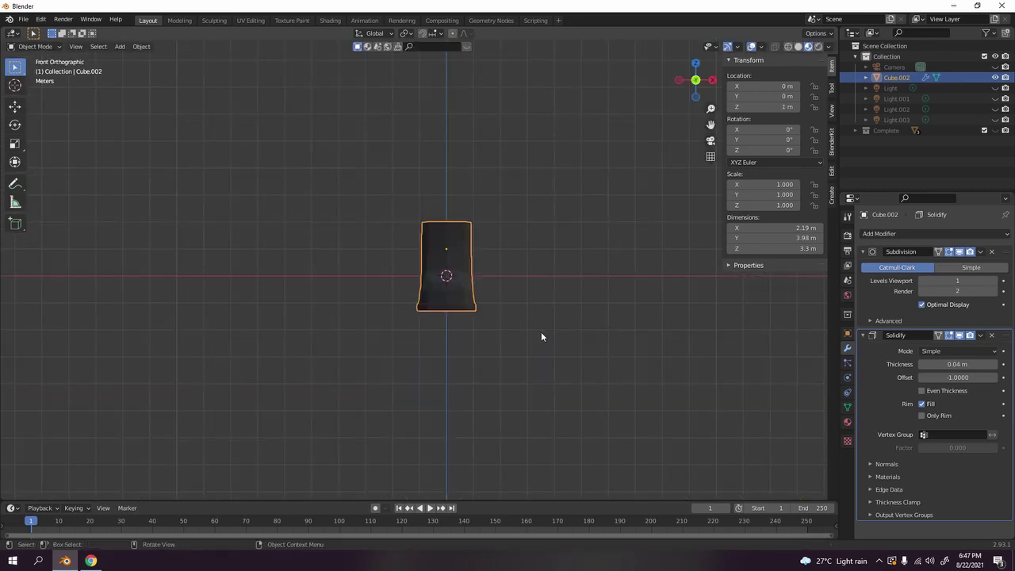
scroll(343, 340, up, 3)
key(g)
key(z)
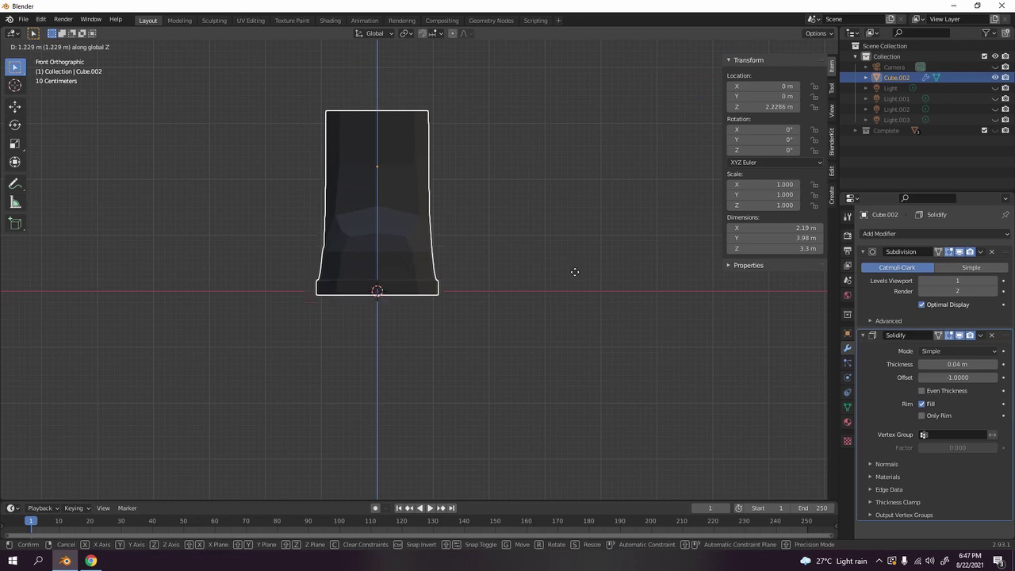
click(579, 269)
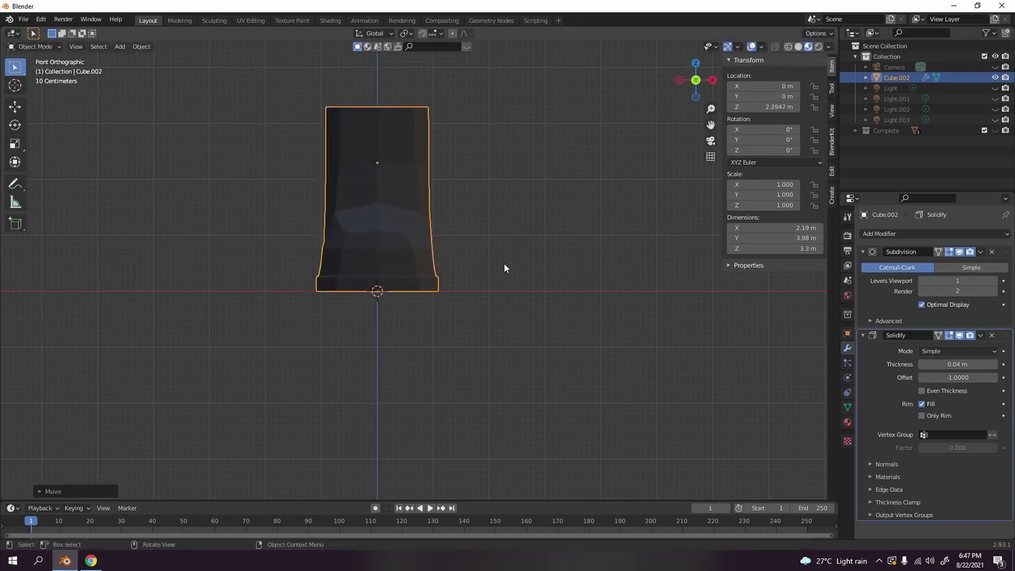
middle_drag(474, 232, 543, 278)
scroll(485, 249, up, 3)
Move the boot along X to -2.6687 m.
key(g)
key(x)
click(435, 323)
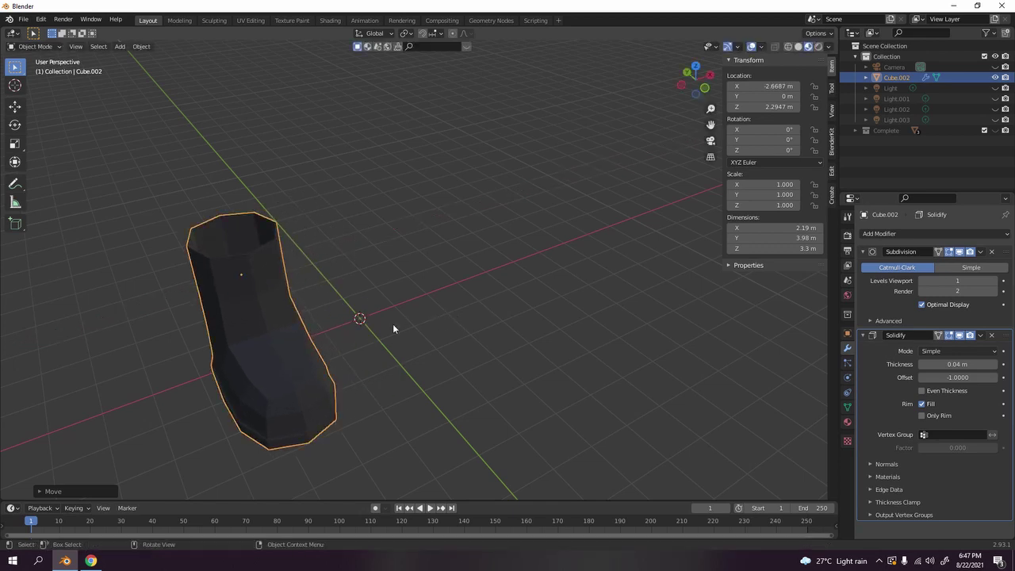
shift+middle_drag(393, 324, 476, 258)
Duplicate the boot as Cube.003 at X 1.022 m, rotated 52.1° about Z.
key(shift+d)
key(x)
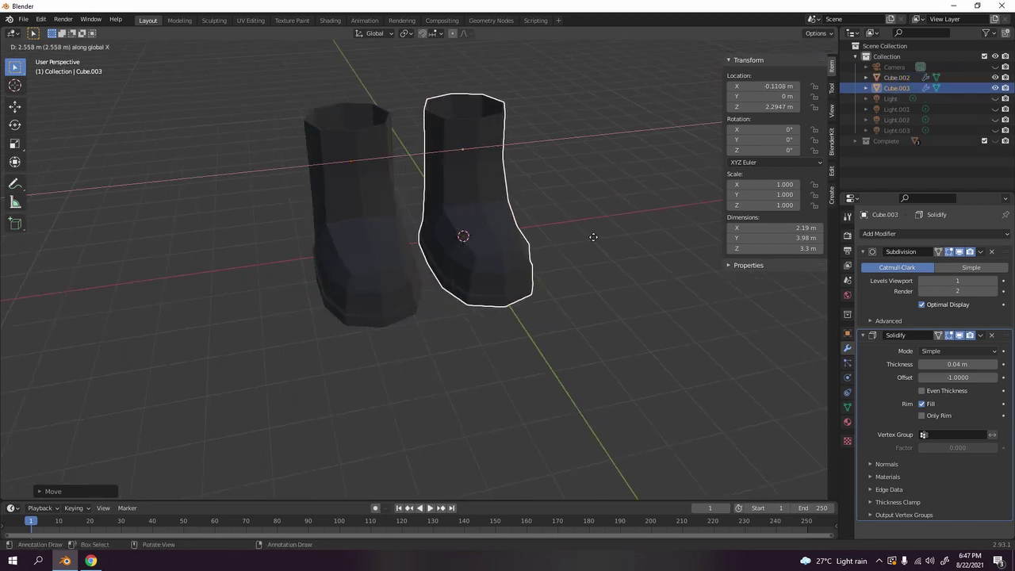
click(630, 227)
key(r)
key(z)
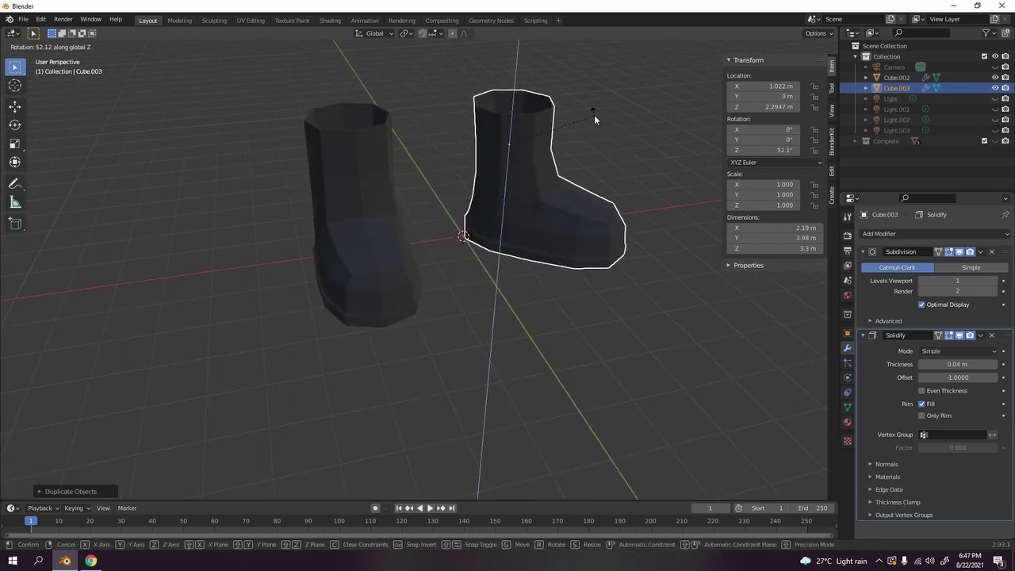
click(596, 111)
click(603, 98)
Orbit and zoom around the pair of boots to inspect them.
scroll(603, 98, down, 5)
middle_drag(602, 97, 486, 140)
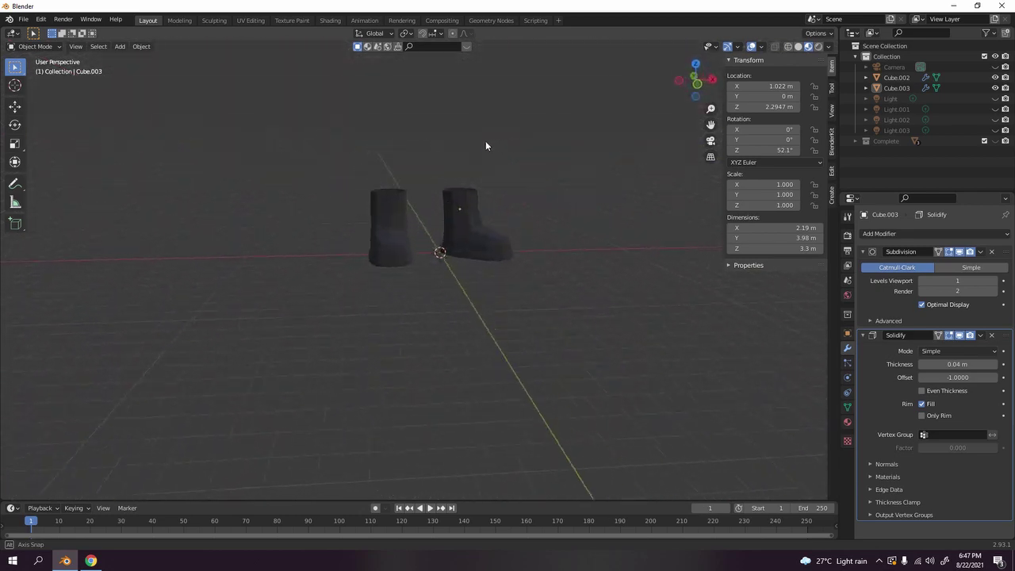
scroll(487, 142, up, 5)
middle_drag(415, 260, 466, 251)
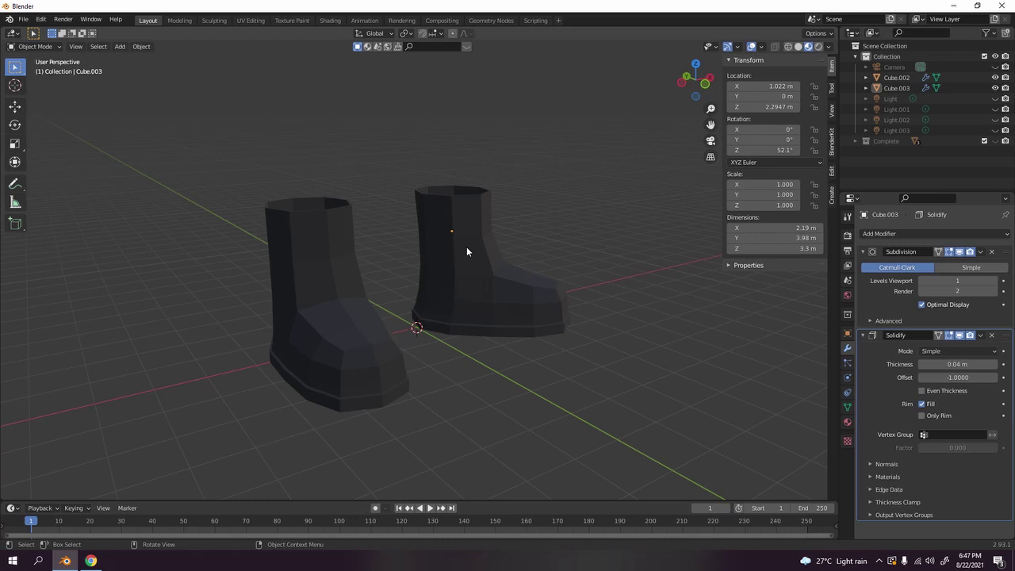
scroll(466, 247, down, 3)
middle_drag(467, 247, 542, 278)
scroll(528, 222, up, 2)
scroll(501, 261, up, 2)
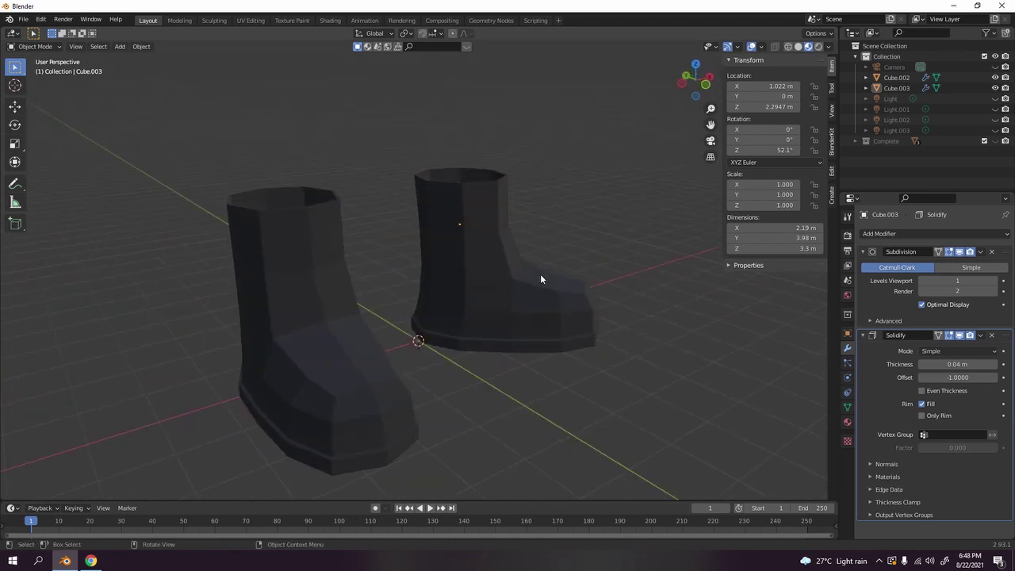